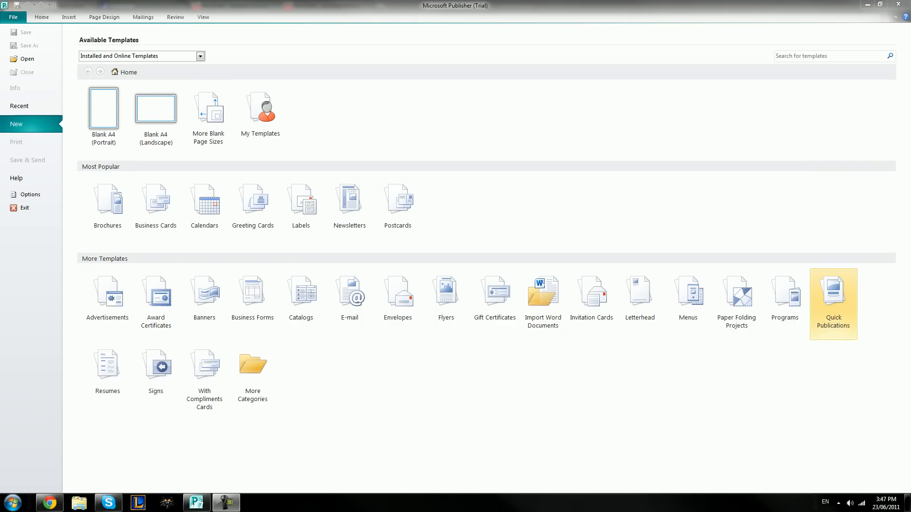
# Create a blank A4 portrait publication and draw a text box about 8.8 by 6.7 cm at the page's upper-left margin corner.
pyautogui.doubleClick(103, 108)
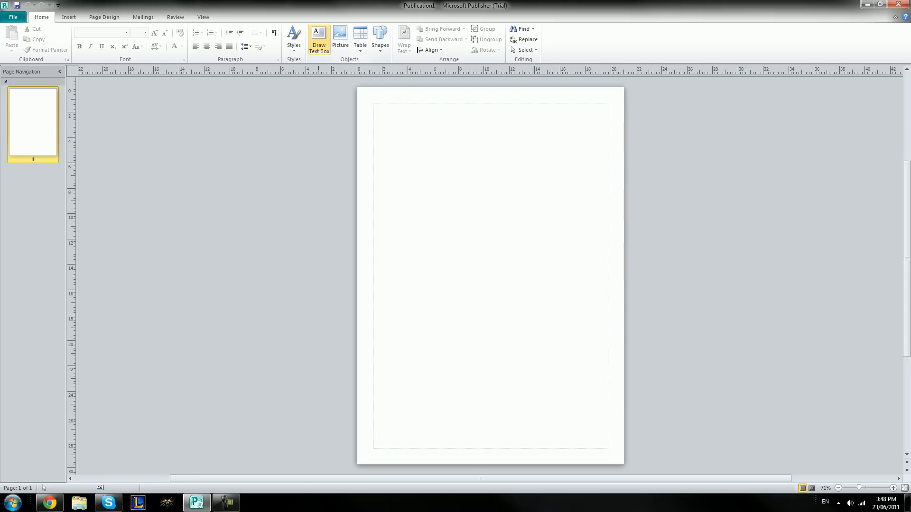
pyautogui.click(319, 38)
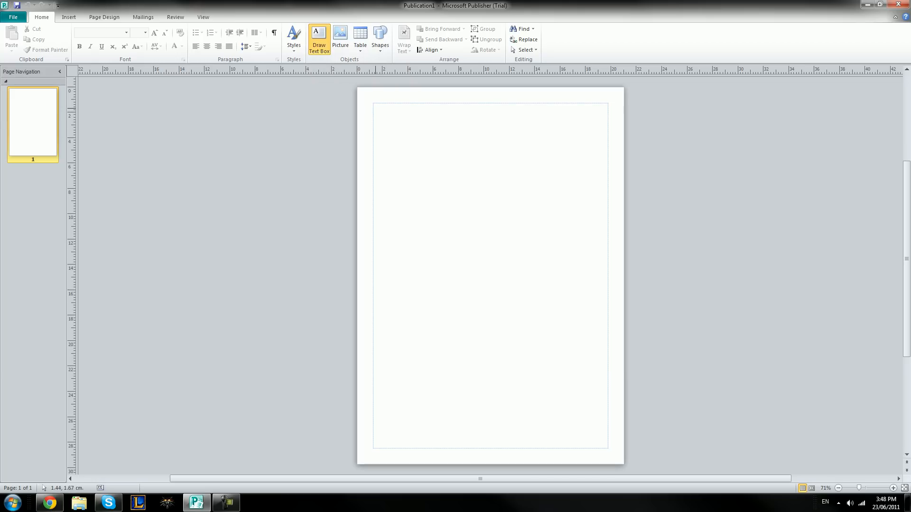
pyautogui.moveTo(373, 104); pyautogui.dragTo(484, 190)
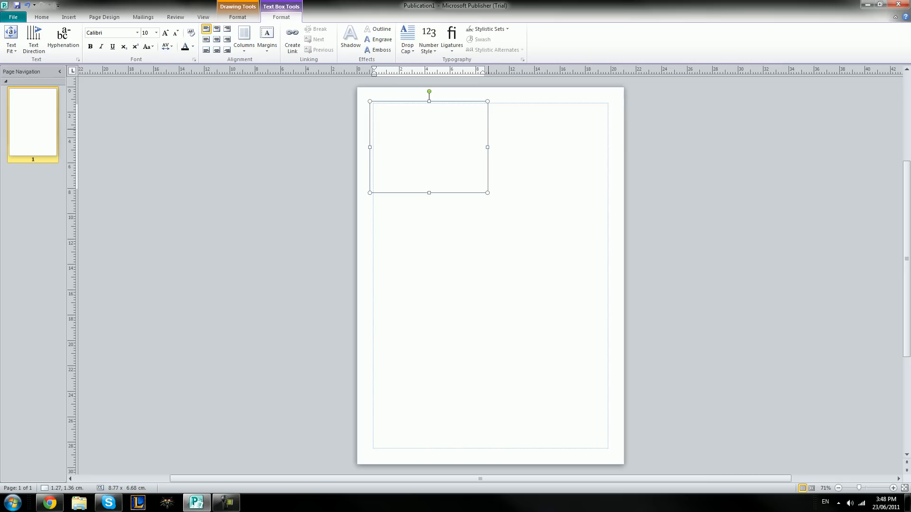
pyautogui.click(488, 130)
pyautogui.moveTo(494, 134); pyautogui.dragTo(495, 134)
# Enter the text "Hello my" in the text box.
pyautogui.click(400, 131)
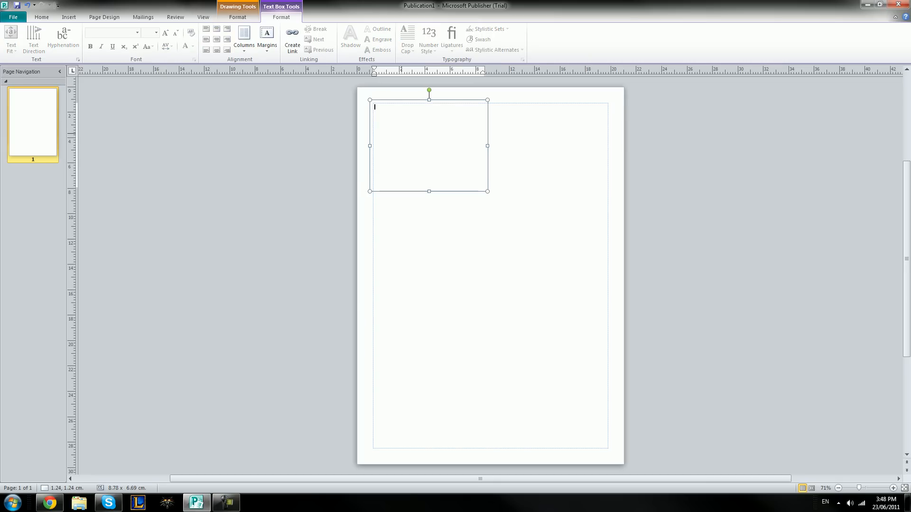
pyautogui.write('Helo ev')
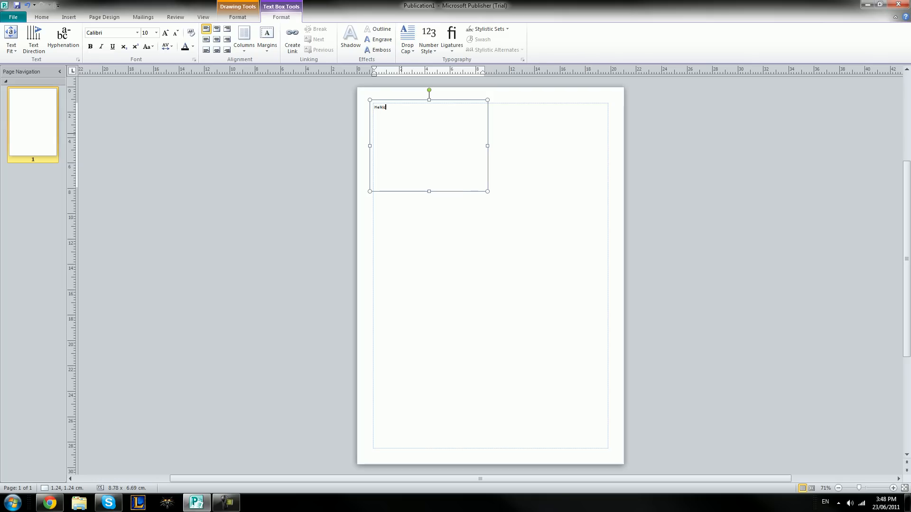
pyautogui.press('BackSpace')
pyautogui.press('BackSpace')
pyautogui.press('BackSpace')
pyautogui.press('BackSpace')
pyautogui.write('lo my')
# Set the page zoom to 100% and bring the text box into view.
pyautogui.click(203, 17)
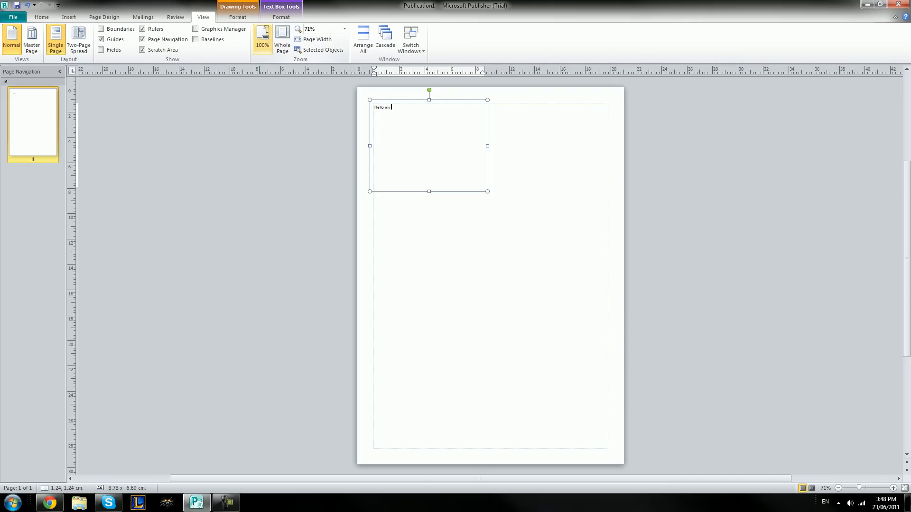
pyautogui.click(262, 38)
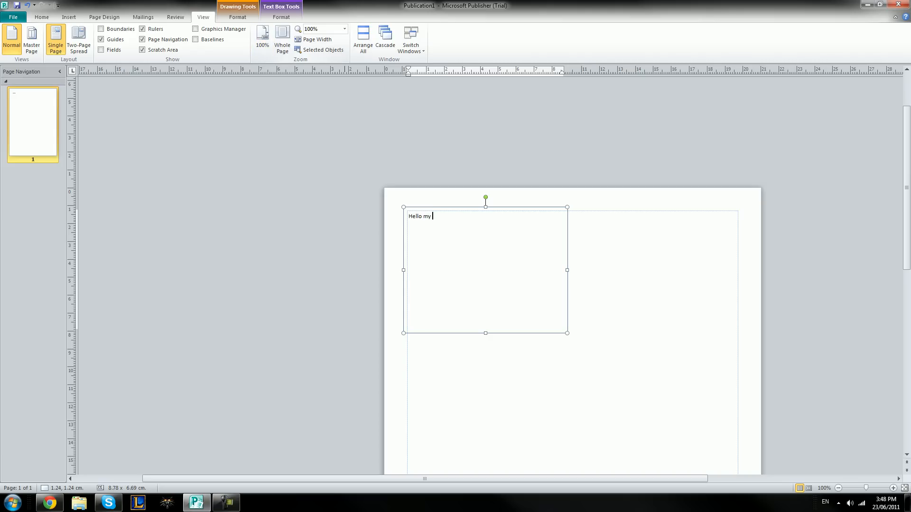
pyautogui.scroll(-1, 833, 323)
pyautogui.scroll(-3, 569, 285)
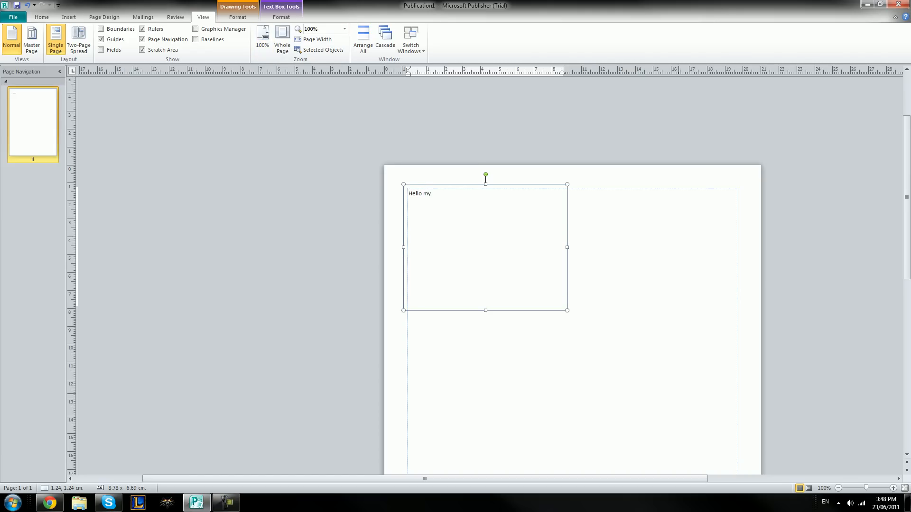
pyautogui.hscroll(3, 424, 479)
pyautogui.hscroll(-1, 491, 273)
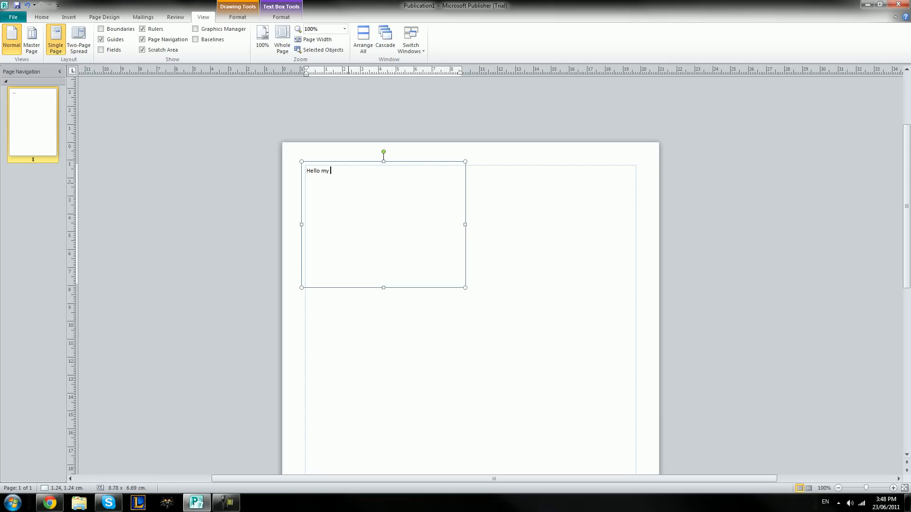
# Try centre and right alignment on all the text in the text box, and return it to left alignment.
pyautogui.click(42, 17)
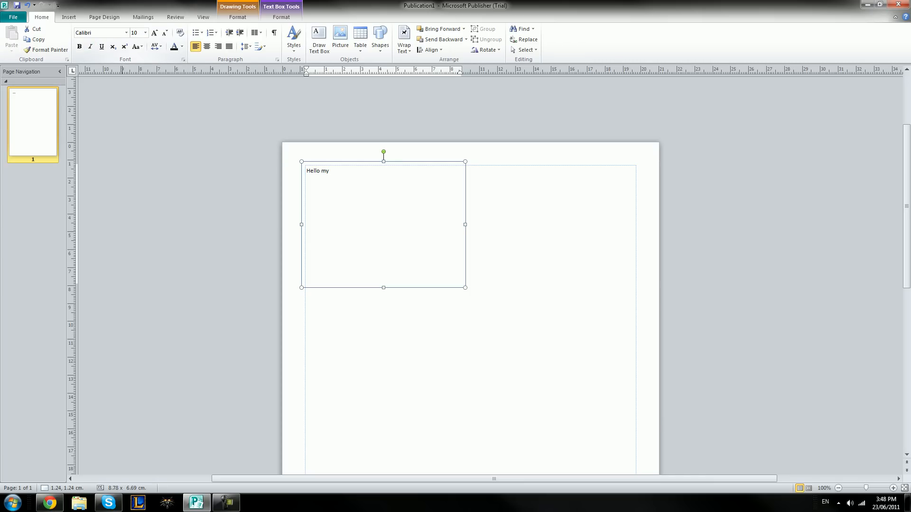
pyautogui.click(711, 213)
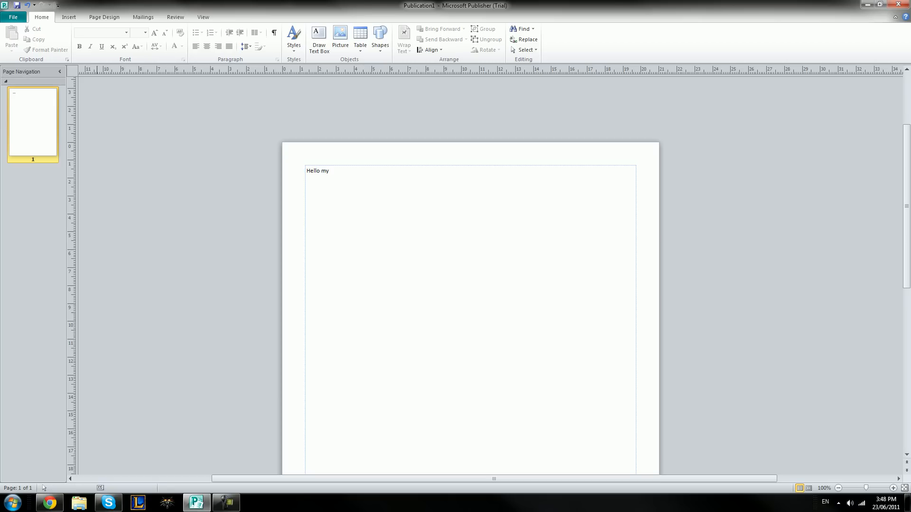
pyautogui.click(341, 178)
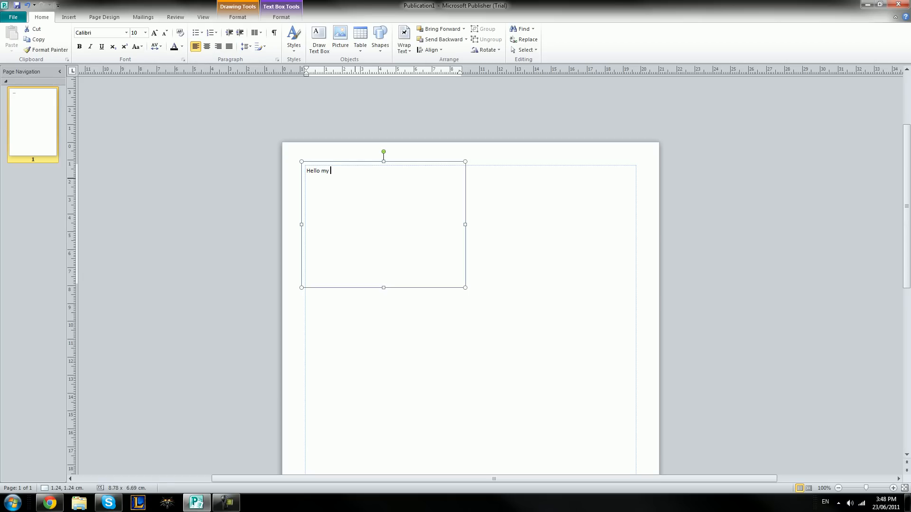
pyautogui.hotkey('ctrl', 'a')
pyautogui.click(207, 46)
pyautogui.click(218, 46)
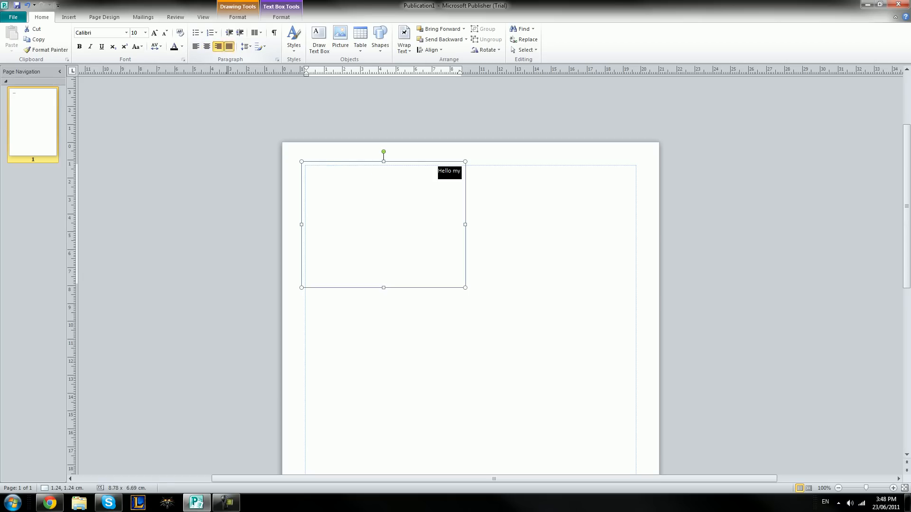
pyautogui.click(196, 46)
# Try the Body Text 5, Accent Text 3 and Address styles on the selected text, and reapply the Normal style.
pyautogui.click(294, 38)
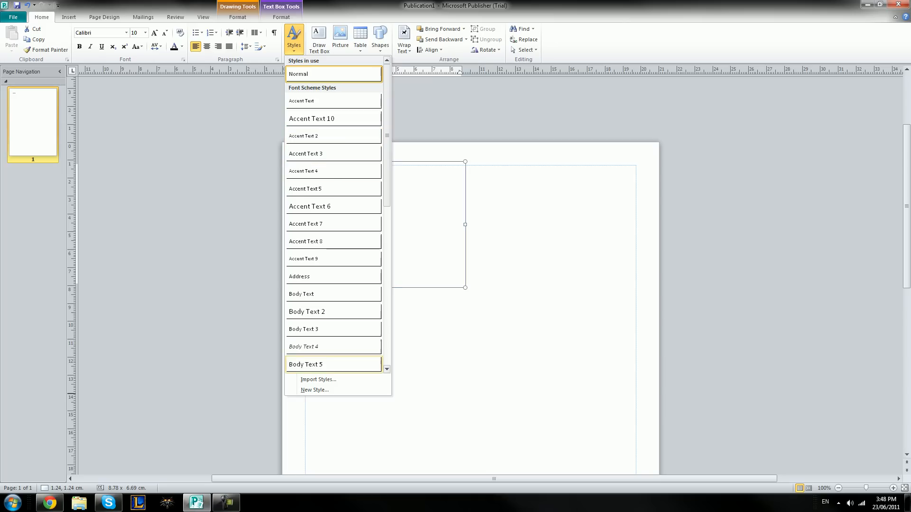
pyautogui.click(334, 364)
pyautogui.click(293, 38)
pyautogui.click(334, 171)
pyautogui.click(293, 38)
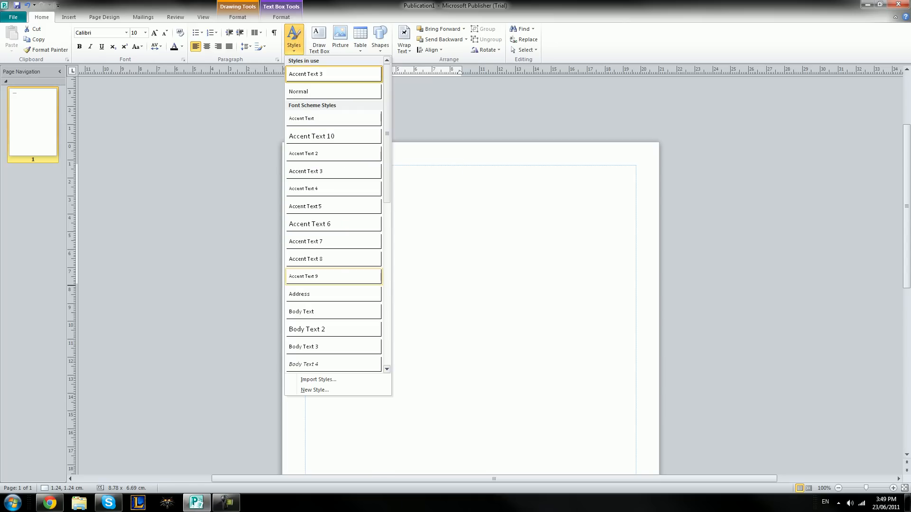
pyautogui.click(334, 276)
pyautogui.click(294, 38)
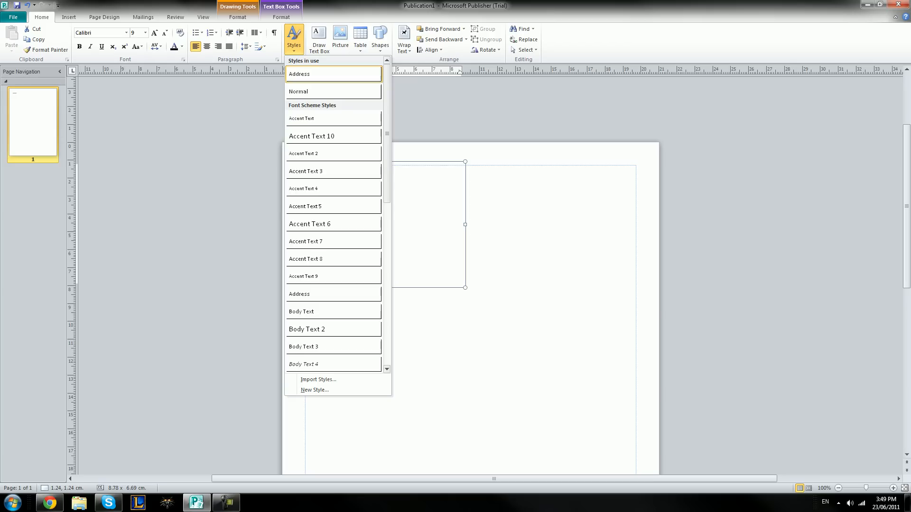
pyautogui.click(322, 74)
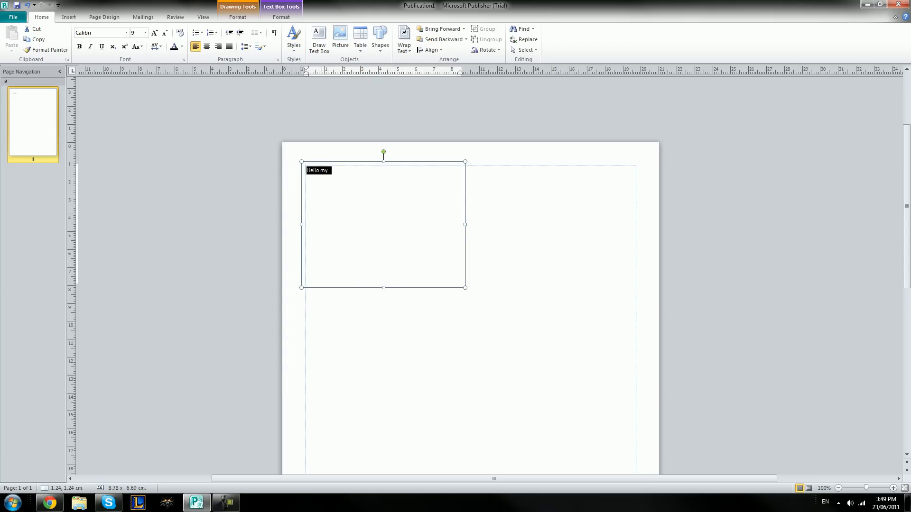
pyautogui.click(293, 38)
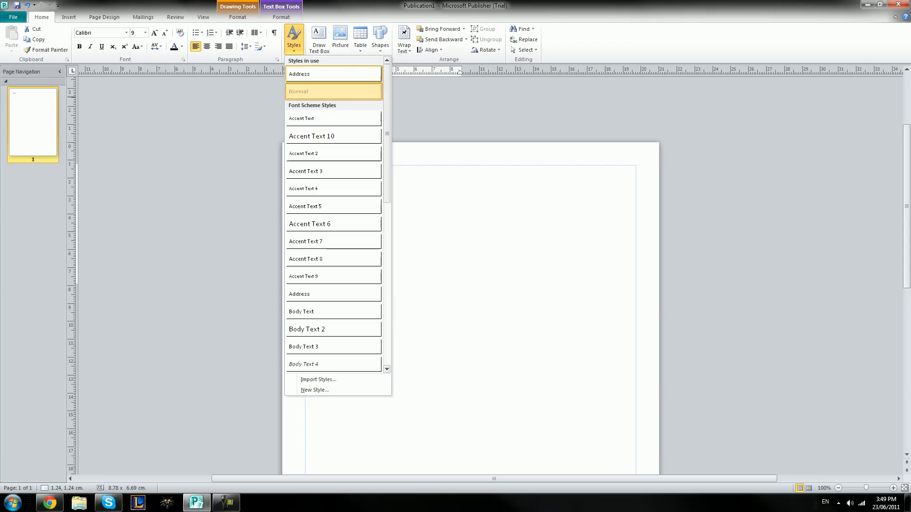
pyautogui.click(322, 92)
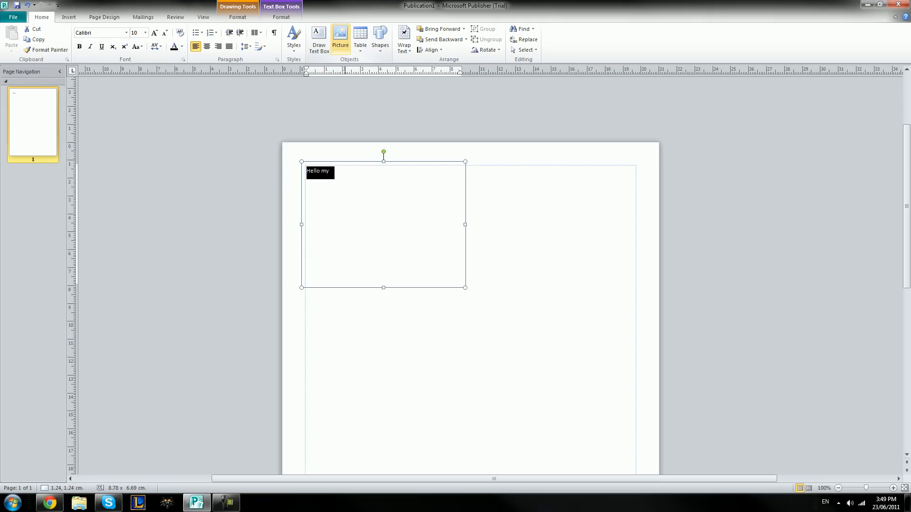
# Open and cancel picture insertion, and insert an 8x5 table on the page and undo it.
pyautogui.click(340, 39)
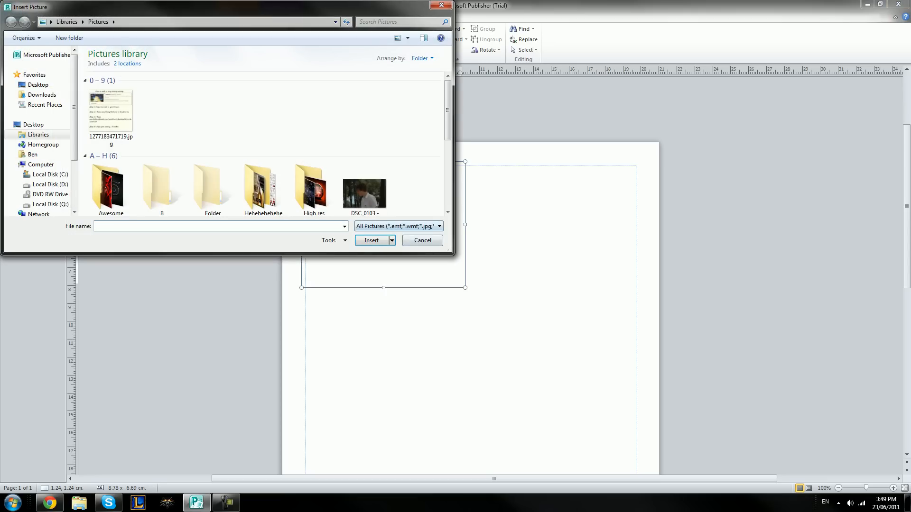
pyautogui.click(422, 240)
pyautogui.click(360, 39)
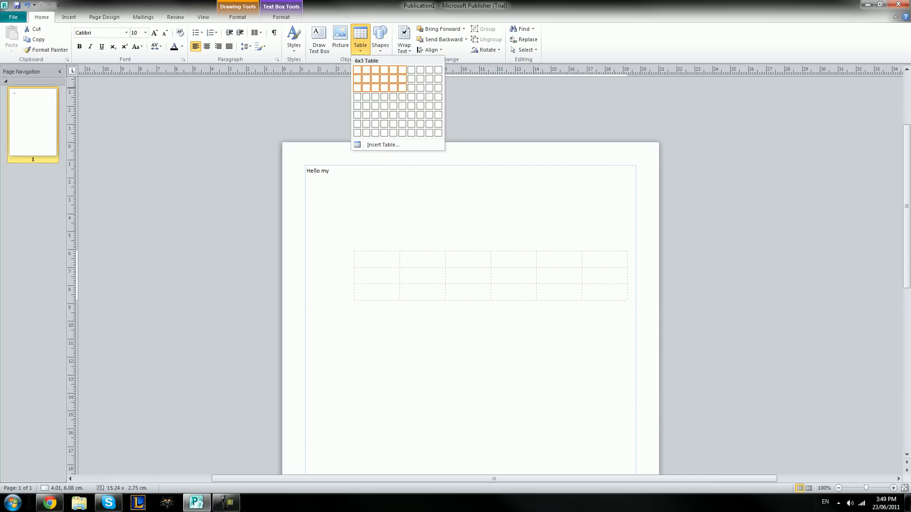
pyautogui.click(360, 40)
pyautogui.click(360, 40)
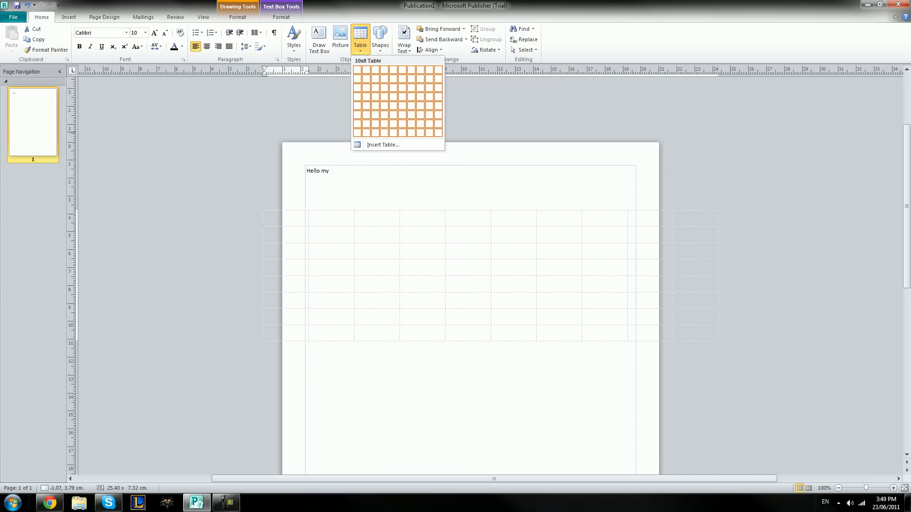
pyautogui.click(420, 105)
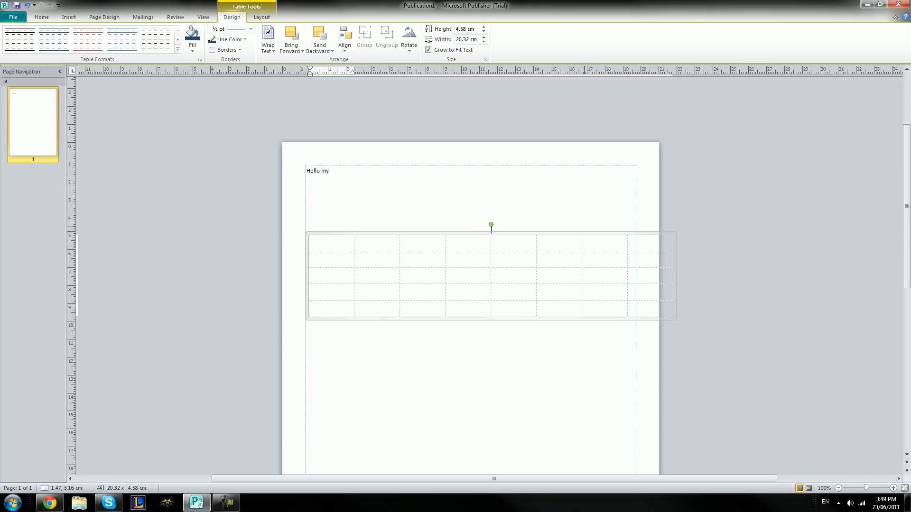
pyautogui.hotkey('ctrl', 'z')
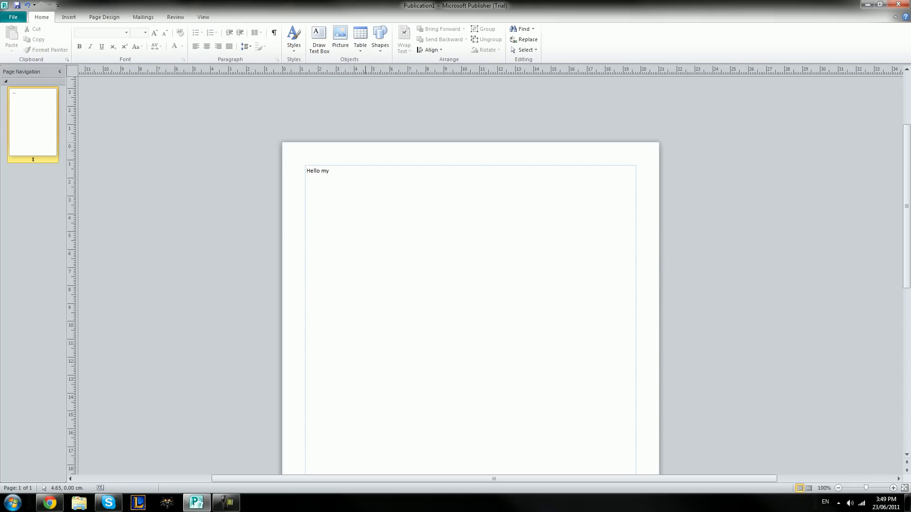
pyautogui.click(380, 38)
pyautogui.click(380, 37)
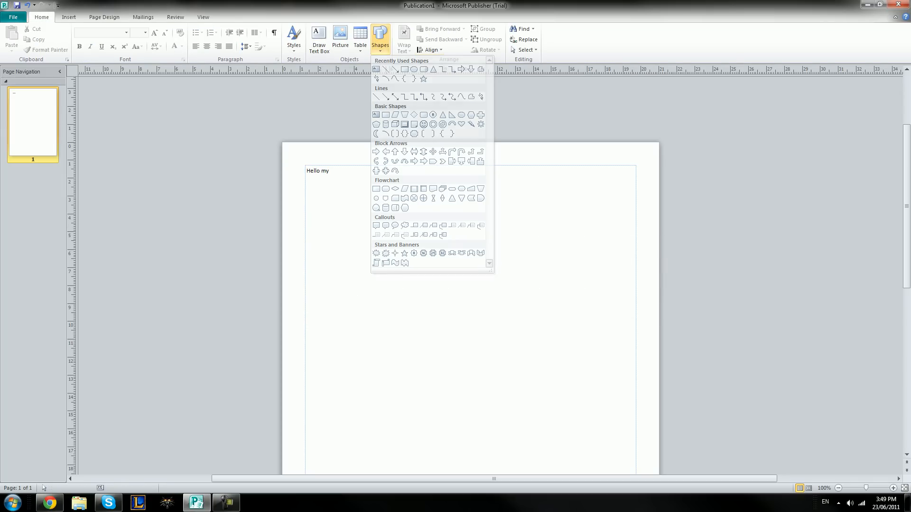
pyautogui.click(380, 38)
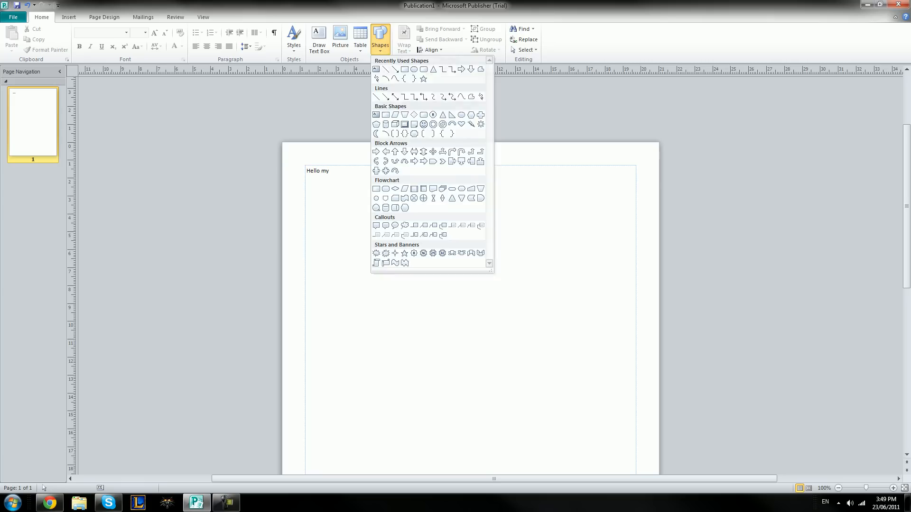
pyautogui.press('Escape')
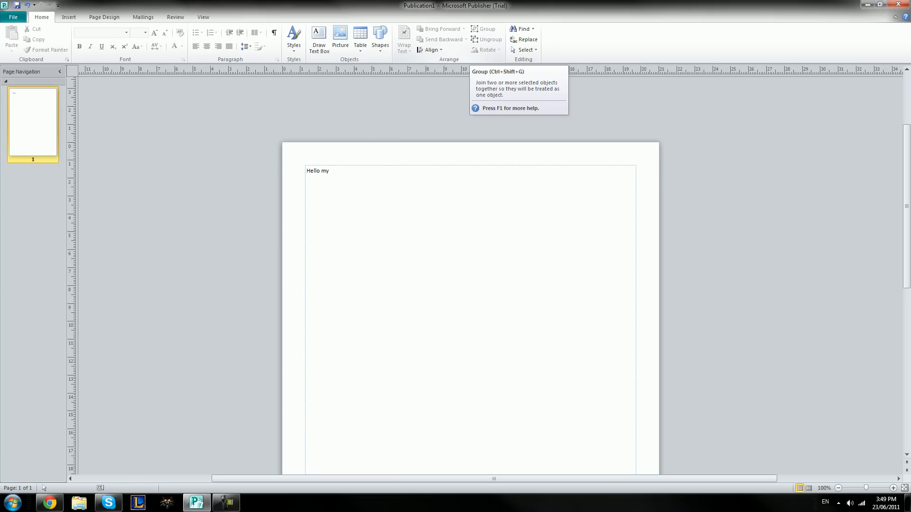
# Draw an upright rectangle about 3.1 cm wide and 6.2 cm high near the middle of the page.
pyautogui.click(379, 38)
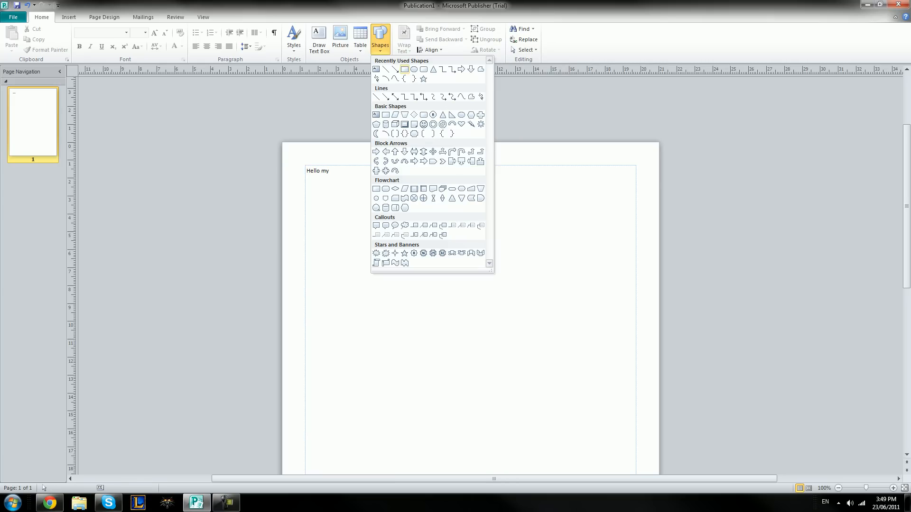
pyautogui.click(404, 70)
pyautogui.moveTo(407, 280); pyautogui.dragTo(462, 391)
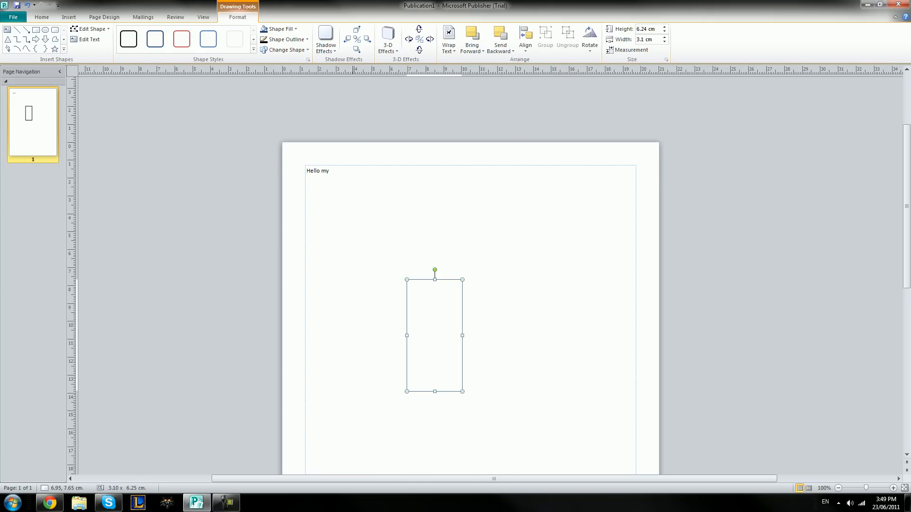
# Draw an oval about 3.7 by 3.4 cm overlapping the rectangle's upper-right corner.
pyautogui.click(42, 17)
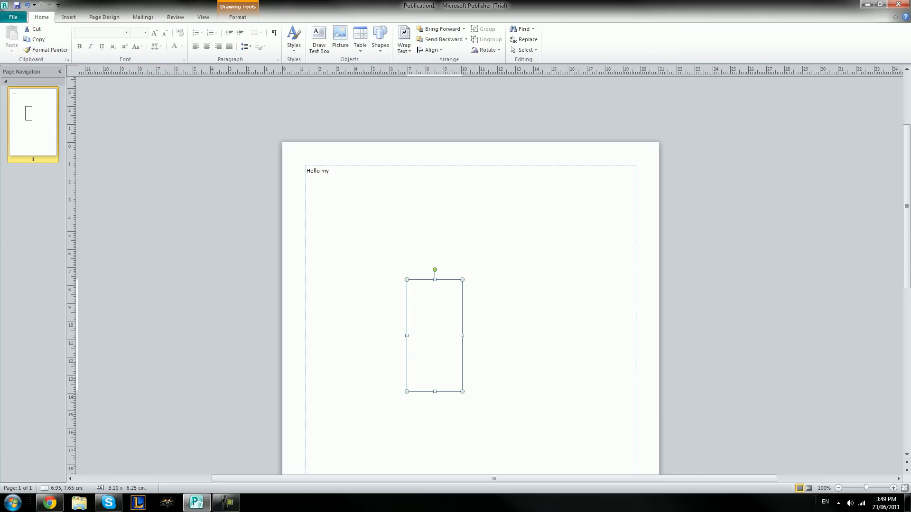
pyautogui.click(380, 38)
pyautogui.click(414, 69)
pyautogui.moveTo(443, 252); pyautogui.dragTo(508, 313)
# Draw a double-headed arrow line about 5.5 cm wide, sloping slightly down to the right across the rectangle's lower part.
pyautogui.click(42, 18)
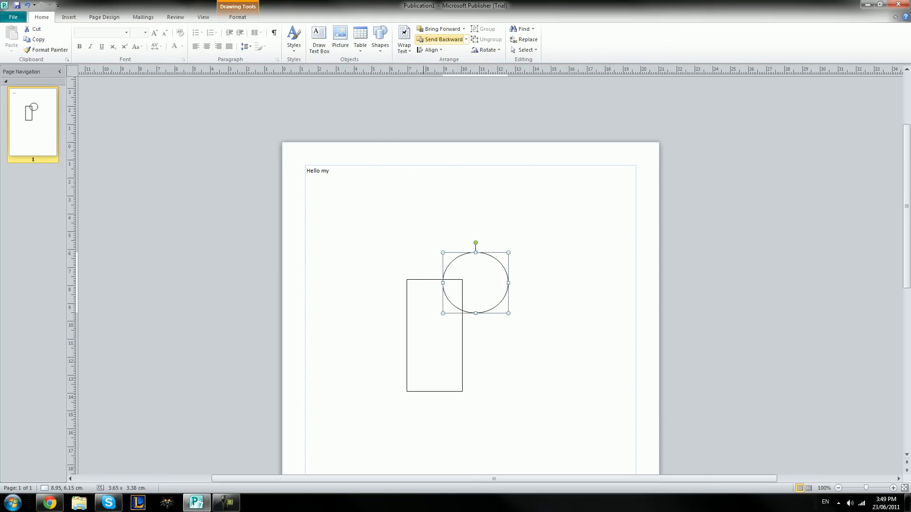
pyautogui.click(380, 38)
pyautogui.click(394, 97)
pyautogui.moveTo(387, 355); pyautogui.dragTo(483, 372)
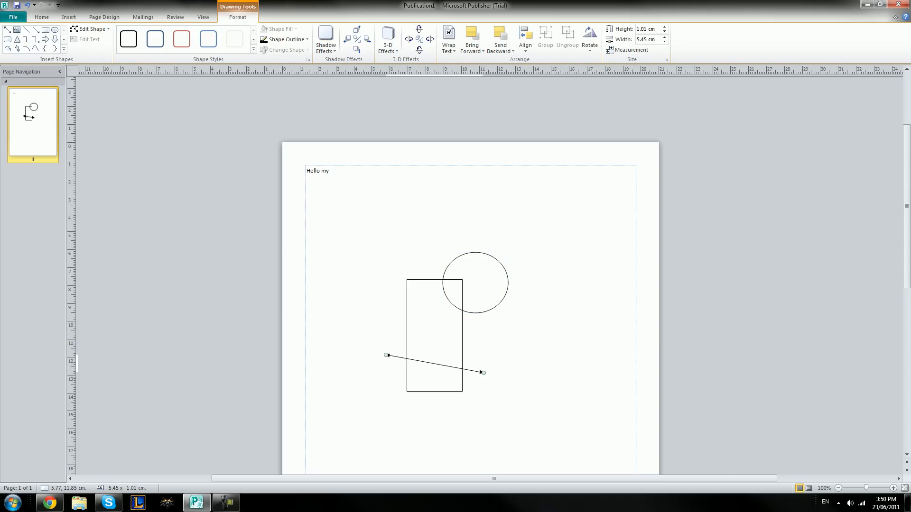
# Move the oval slightly down and left, and group it with the rectangle and the double-headed arrow.
pyautogui.click(42, 17)
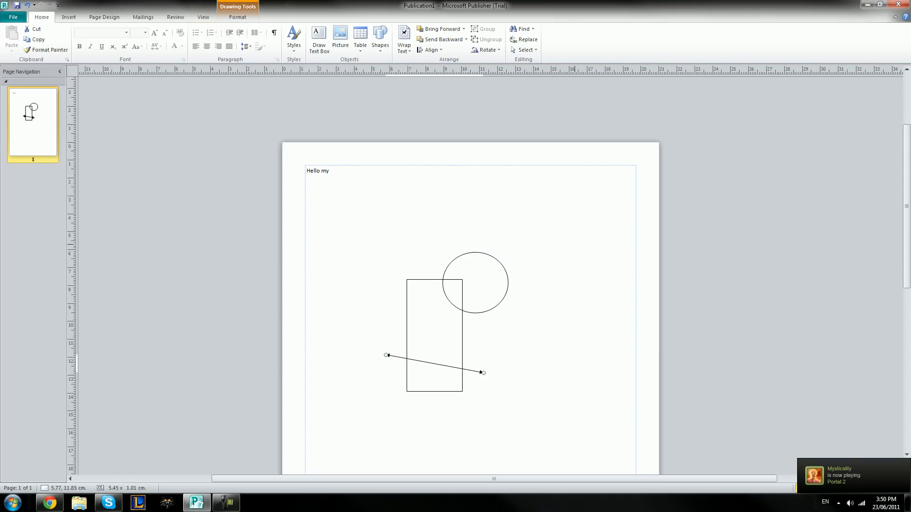
pyautogui.moveTo(475, 284); pyautogui.dragTo(466, 307)
pyautogui.moveTo(545, 251); pyautogui.dragTo(358, 445)
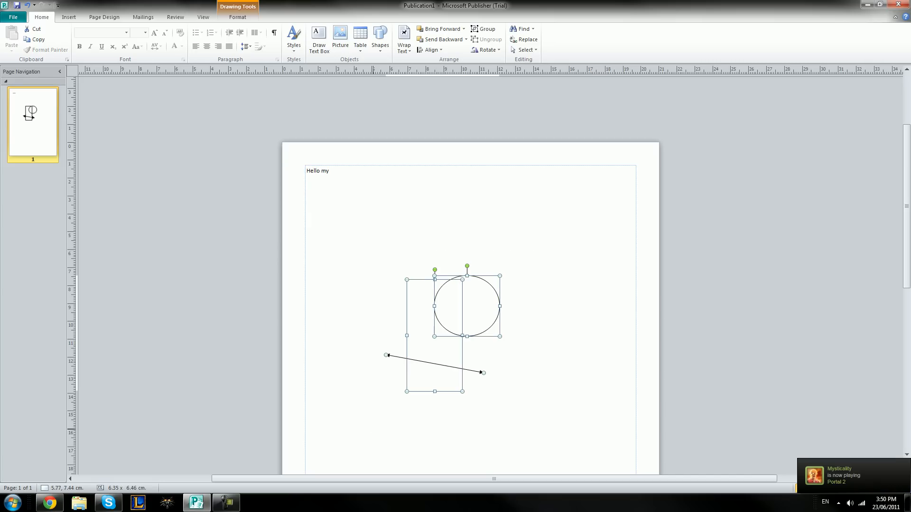
pyautogui.click(484, 29)
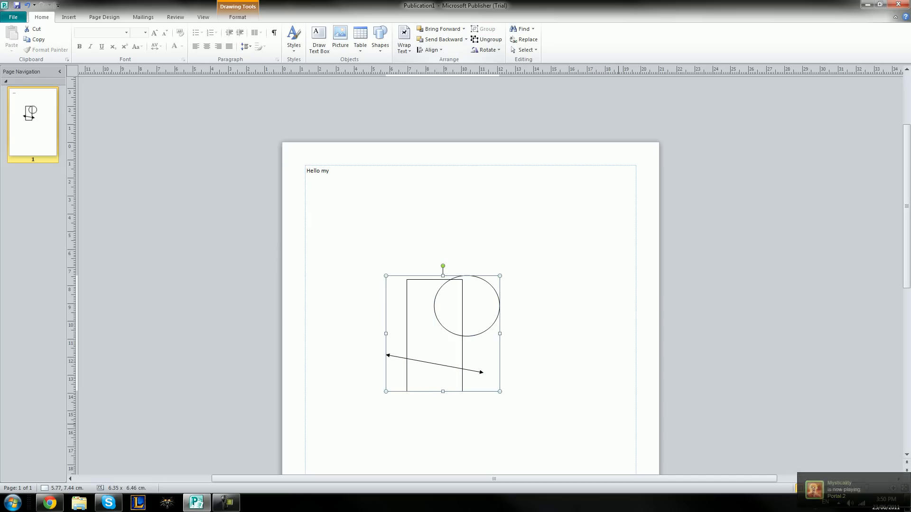
# Move the grouped rectangle, oval and arrow slightly up and to the right, and ungroup them.
pyautogui.click(570, 432)
pyautogui.click(434, 391)
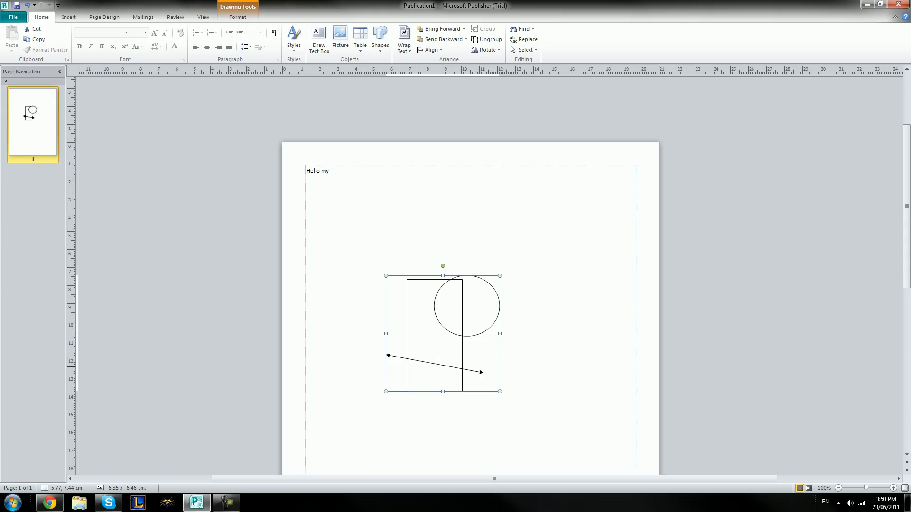
pyautogui.moveTo(434, 392); pyautogui.dragTo(460, 377)
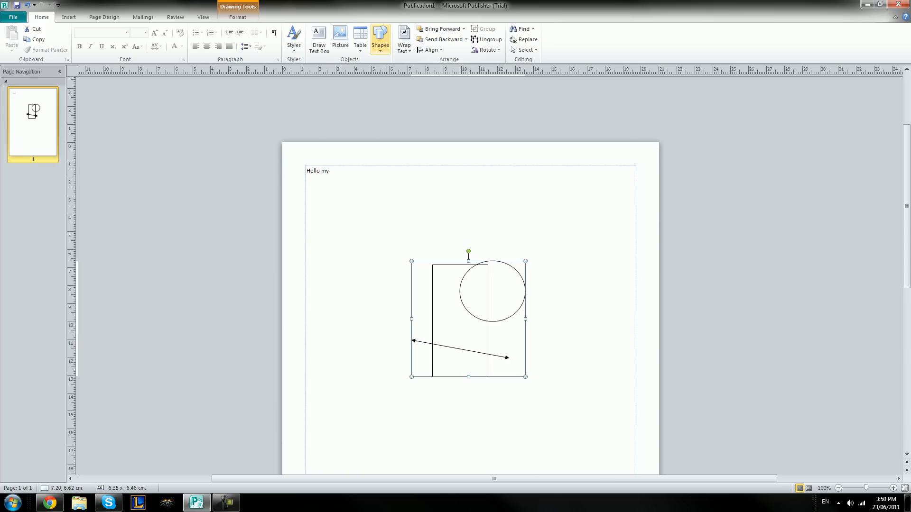
pyautogui.click(486, 40)
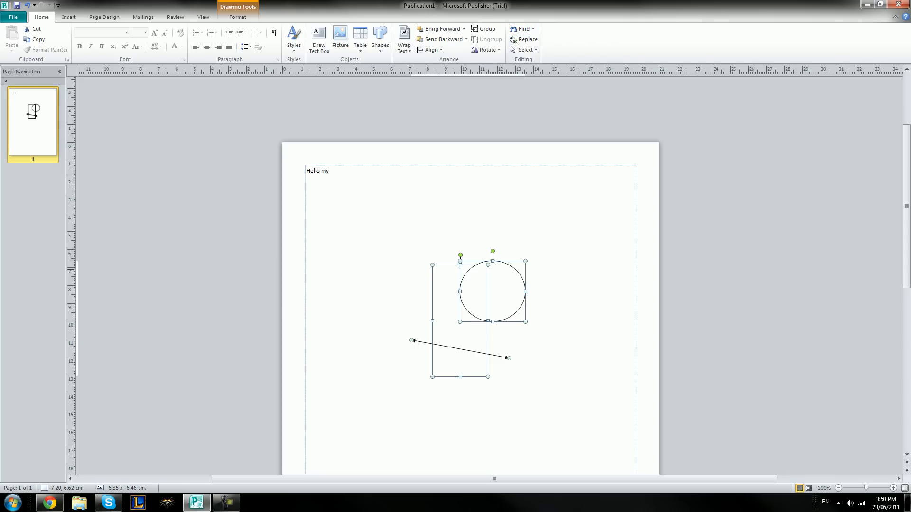
# Replace all occurrences of "Hello" with "Bye" in the publication, and close Find and Replace.
pyautogui.click(524, 39)
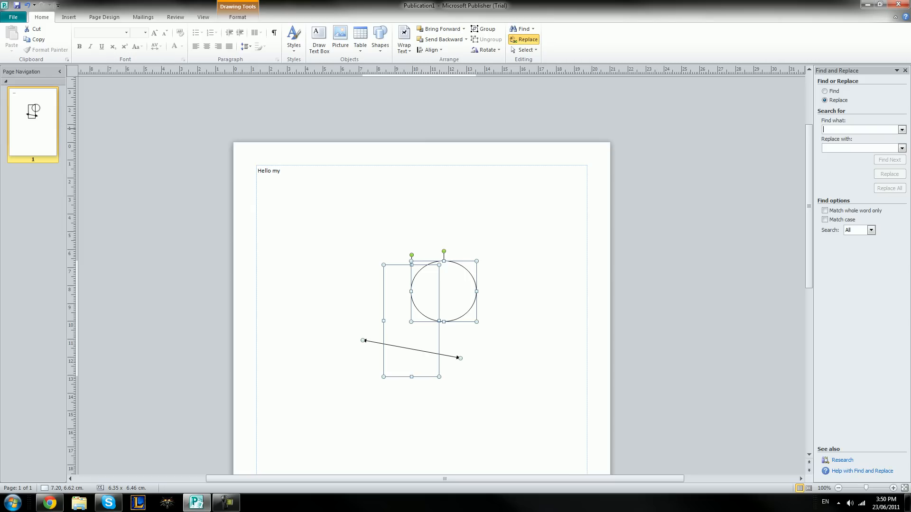
pyautogui.write('Hello')
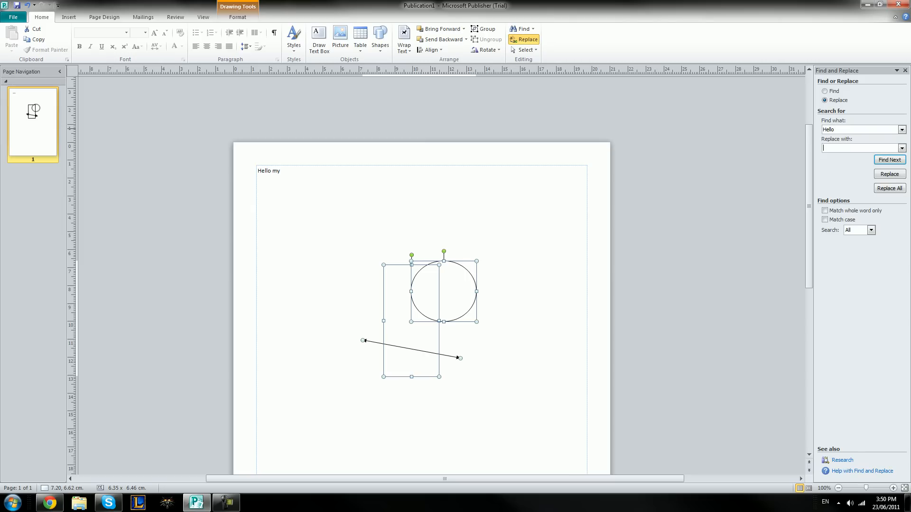
pyautogui.write('Bye')
pyautogui.press('Return')
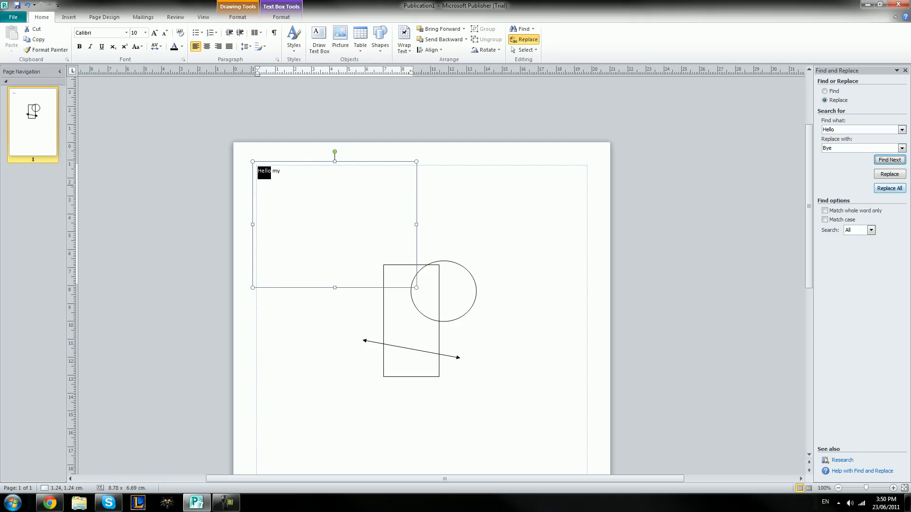
pyautogui.click(889, 188)
pyautogui.press('Return')
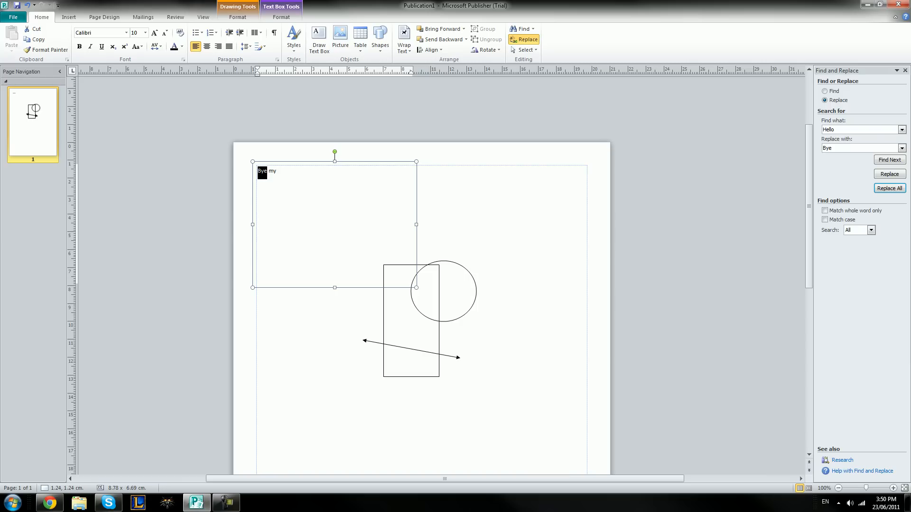
pyautogui.click(69, 17)
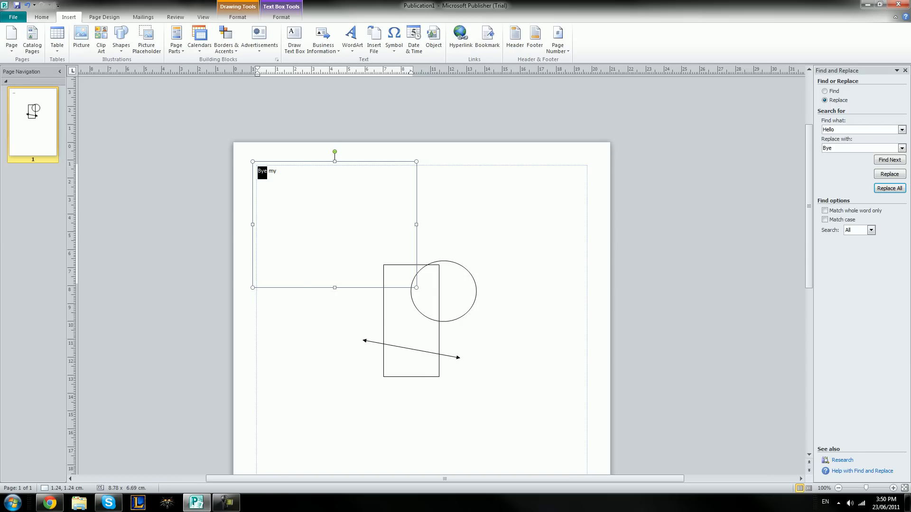
pyautogui.click(904, 70)
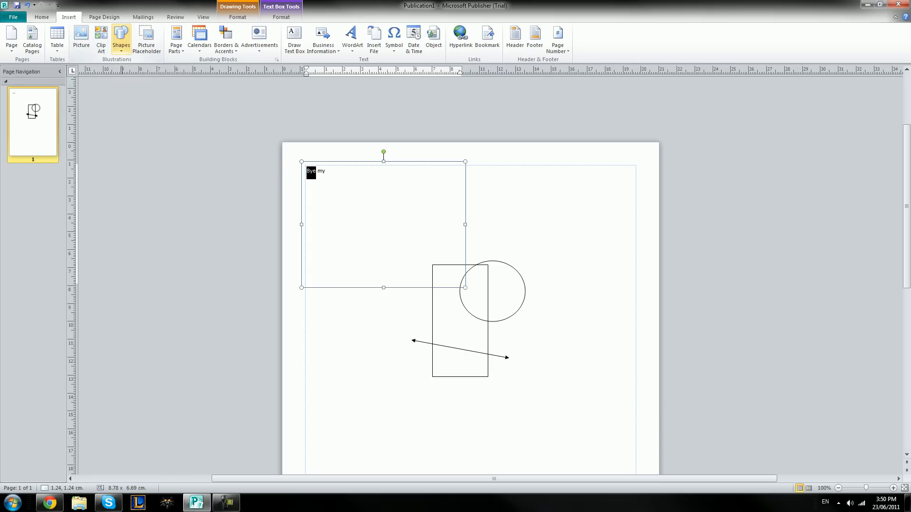
# Try out a picture placeholder about 6.5 cm square at the page's left margin, and delete it.
pyautogui.click(146, 39)
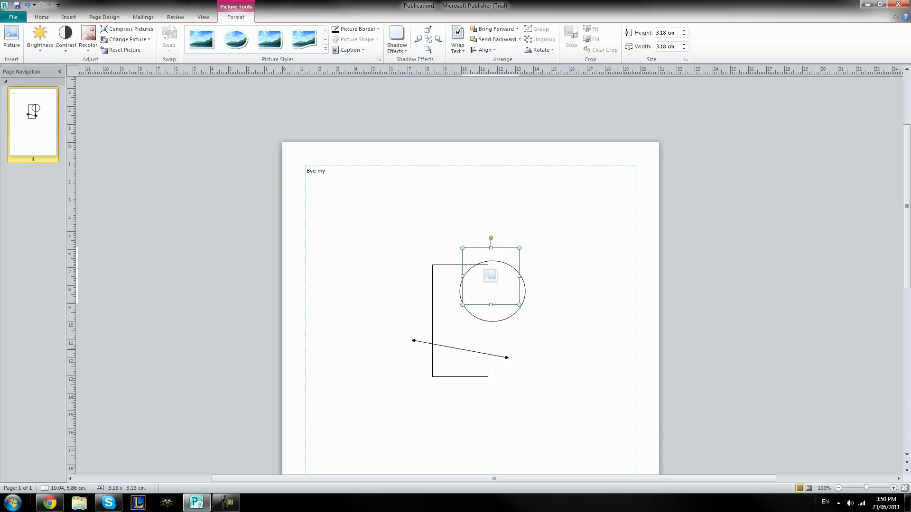
pyautogui.scroll(-1, 500, 252)
pyautogui.moveTo(499, 253); pyautogui.dragTo(421, 403)
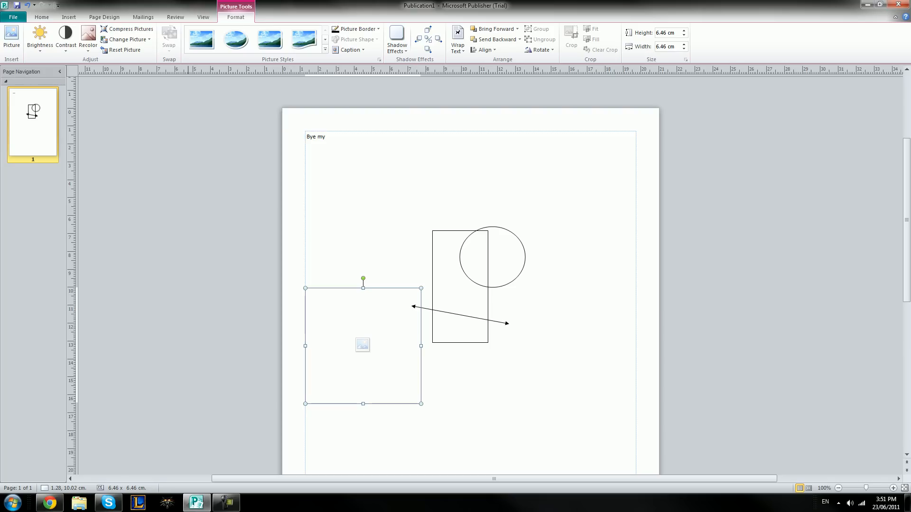
pyautogui.press('Delete')
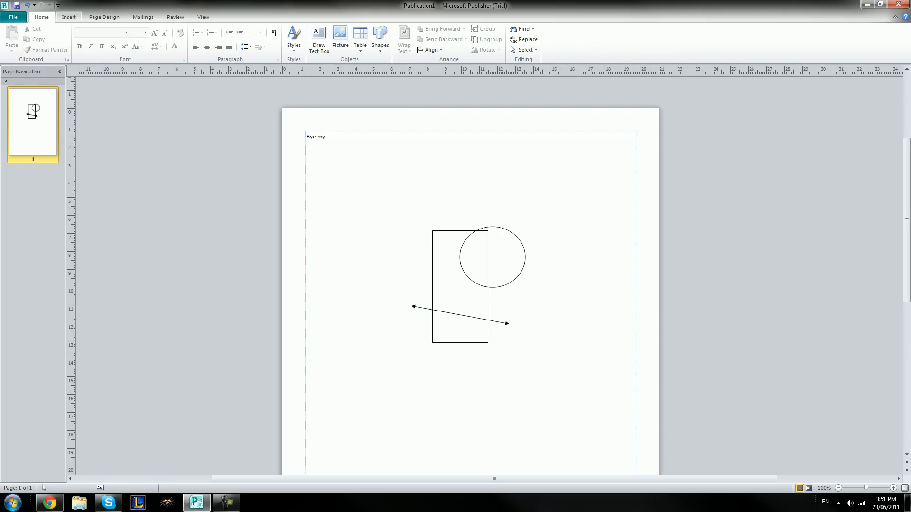
# Try out the red calendar design for next month, July 2011, on the page, and delete it.
pyautogui.click(68, 17)
pyautogui.click(200, 40)
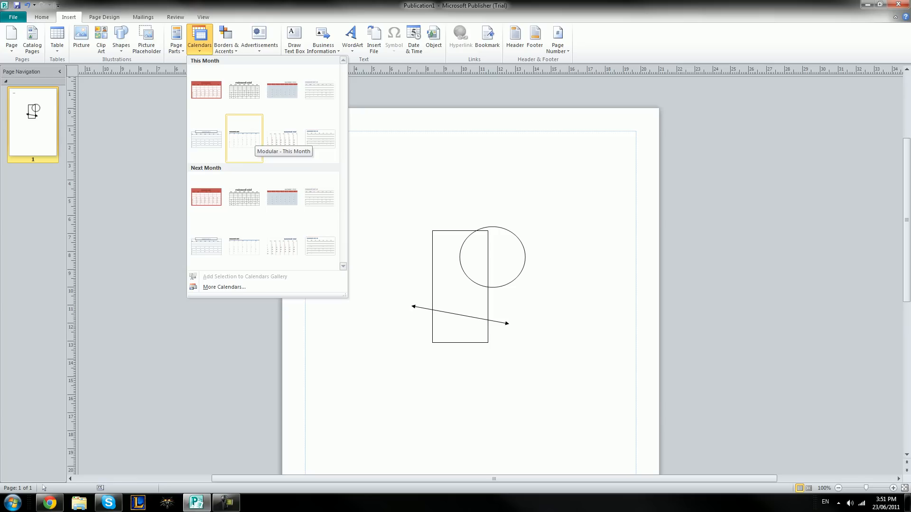
pyautogui.click(206, 196)
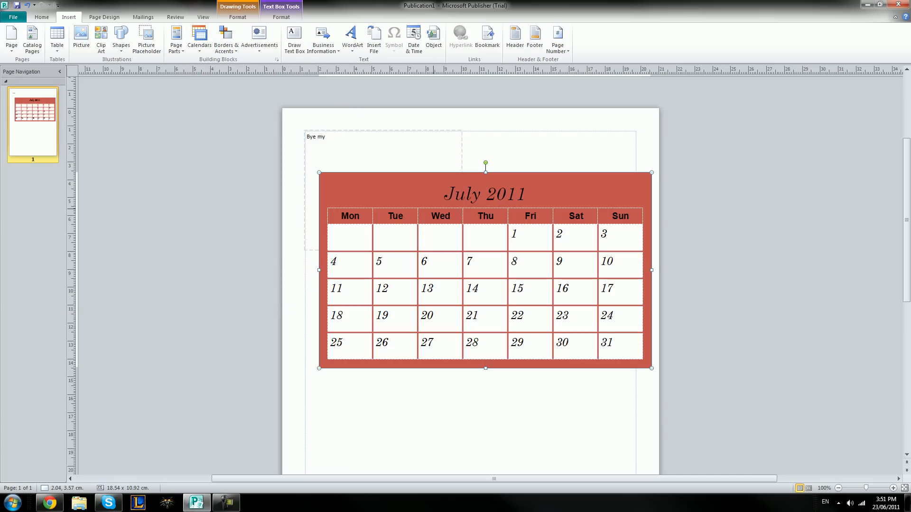
pyautogui.press('Delete')
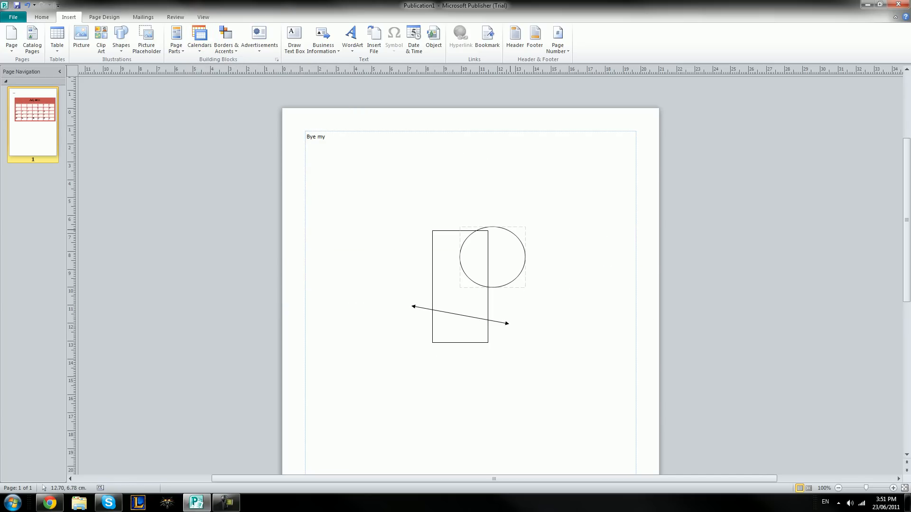
# Look through the full calendar library and the month choices for the Accent Box calendar, and close it without inserting.
pyautogui.click(197, 40)
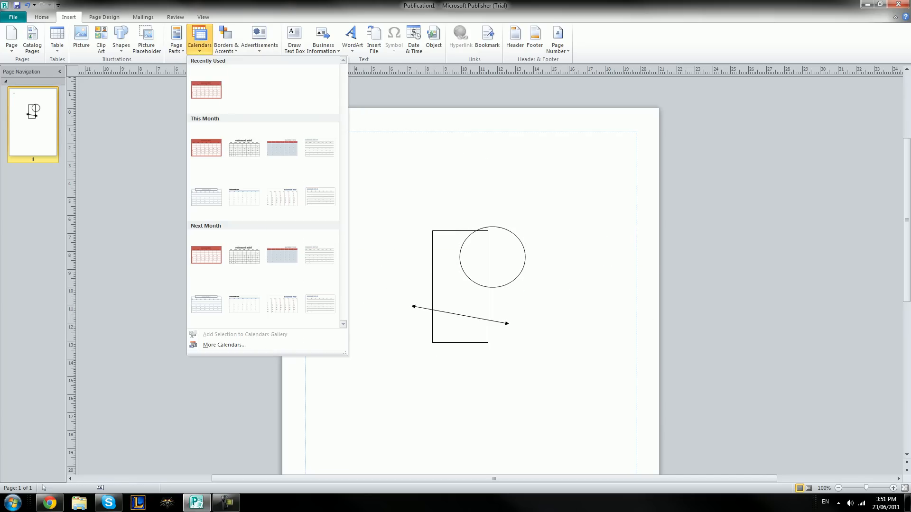
pyautogui.click(224, 345)
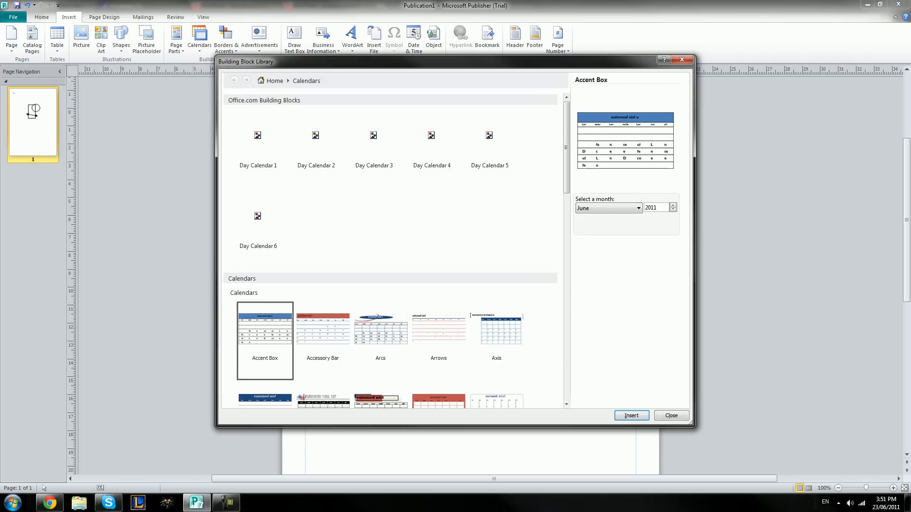
pyautogui.click(608, 208)
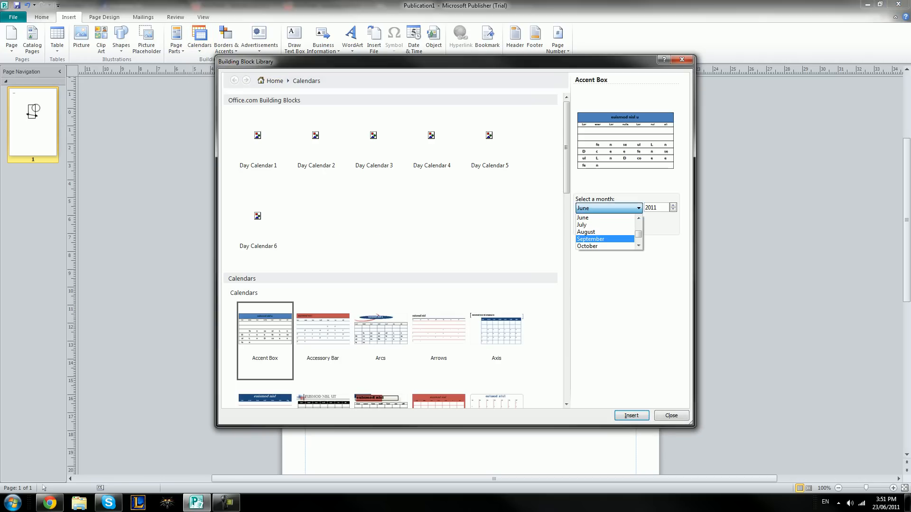
pyautogui.click(608, 208)
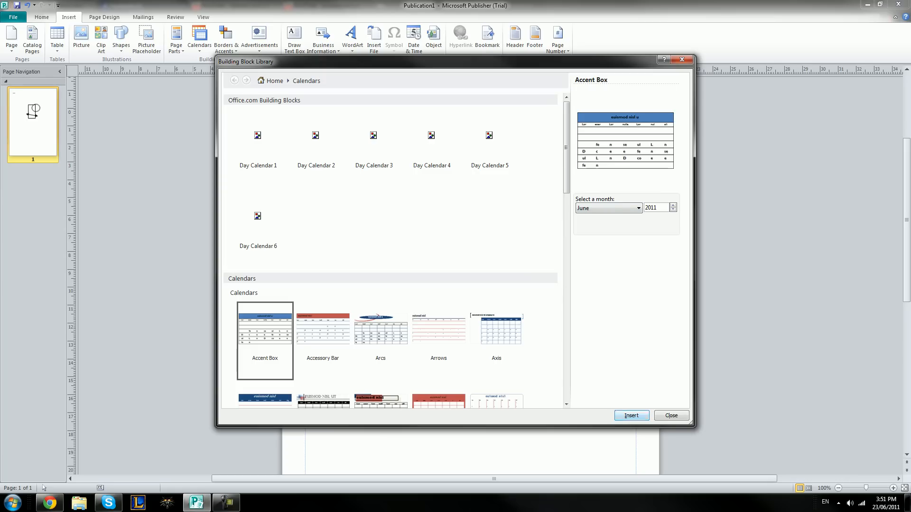
pyautogui.click(671, 416)
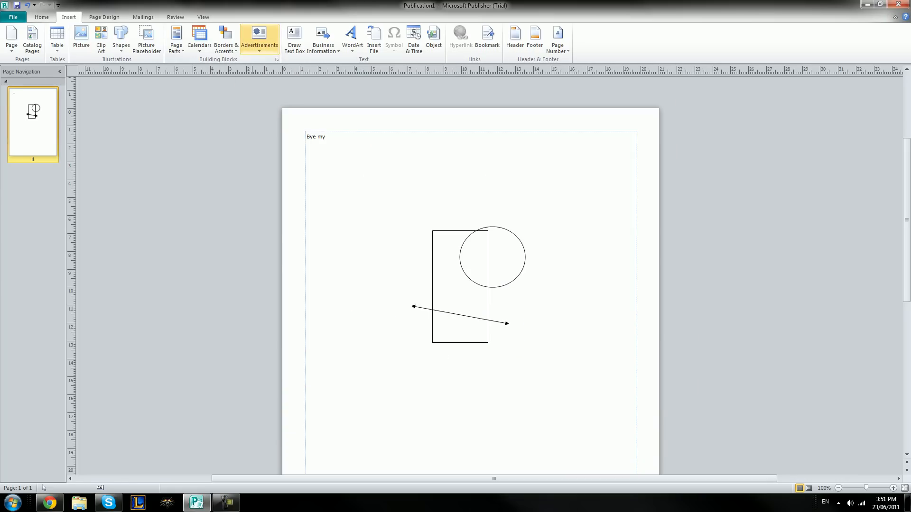
# Try out the decorative bar of black and blue squares with circles at the page's upper-right margin corner, and delete it.
pyautogui.click(226, 39)
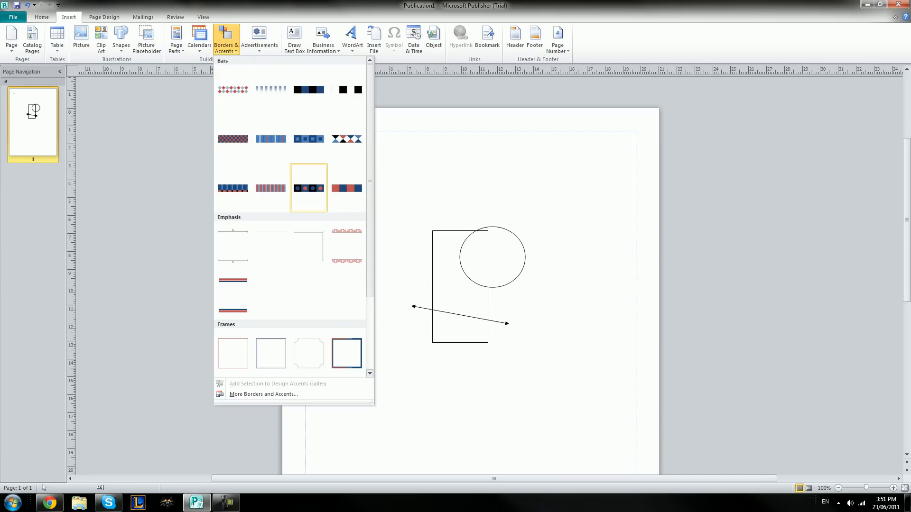
pyautogui.click(309, 187)
pyautogui.moveTo(519, 271); pyautogui.dragTo(624, 144)
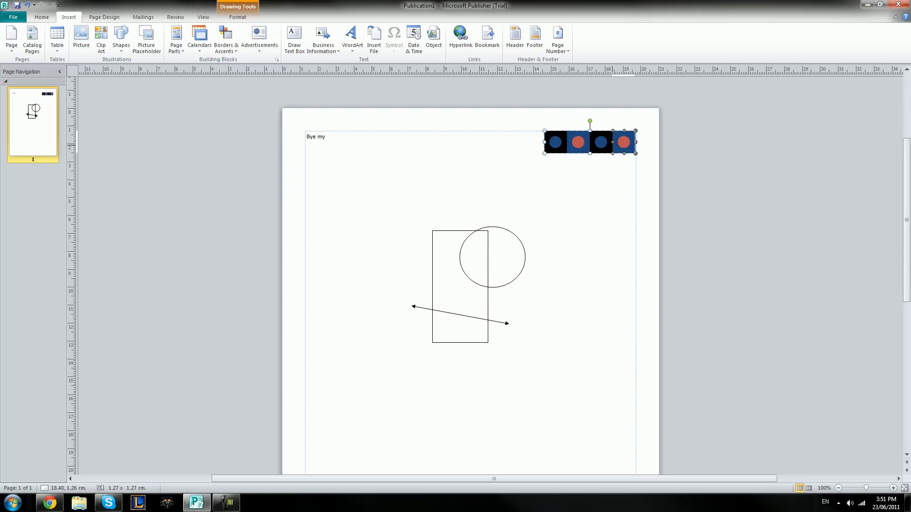
pyautogui.press('Delete')
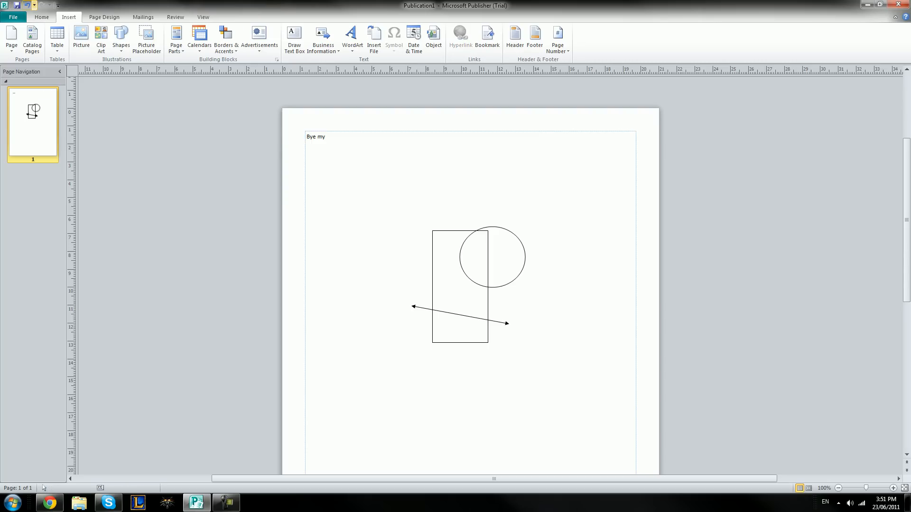
# Try the Apex colour scheme, and apply the Module colour scheme to the publication.
pyautogui.click(103, 17)
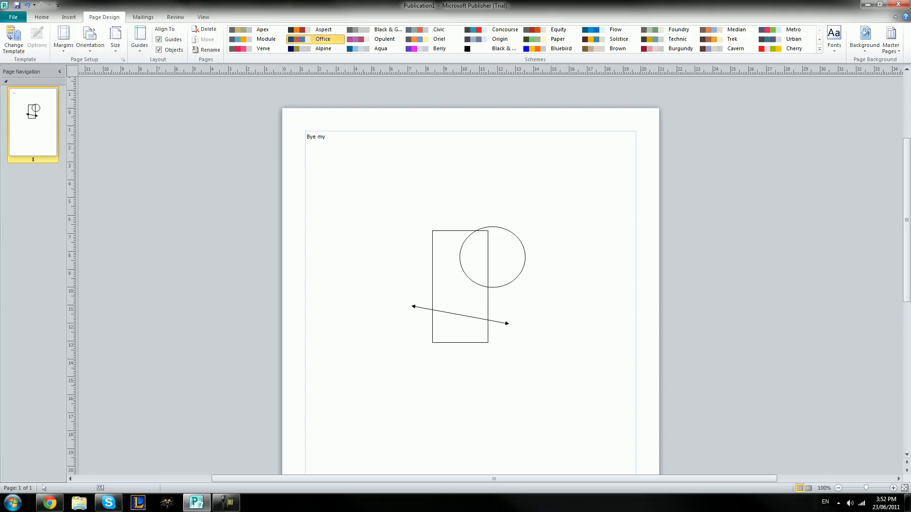
pyautogui.click(263, 30)
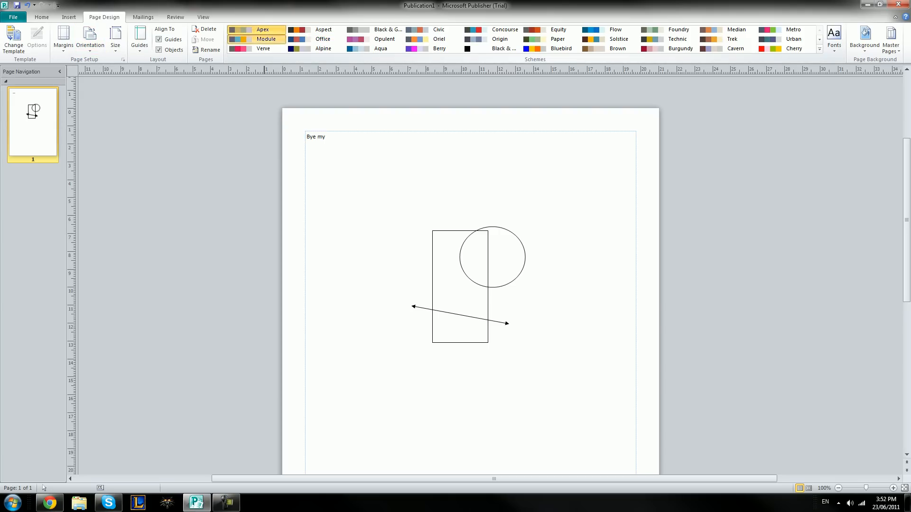
pyautogui.click(264, 40)
pyautogui.scroll(-4, 415, 219)
pyautogui.scroll(6, 414, 219)
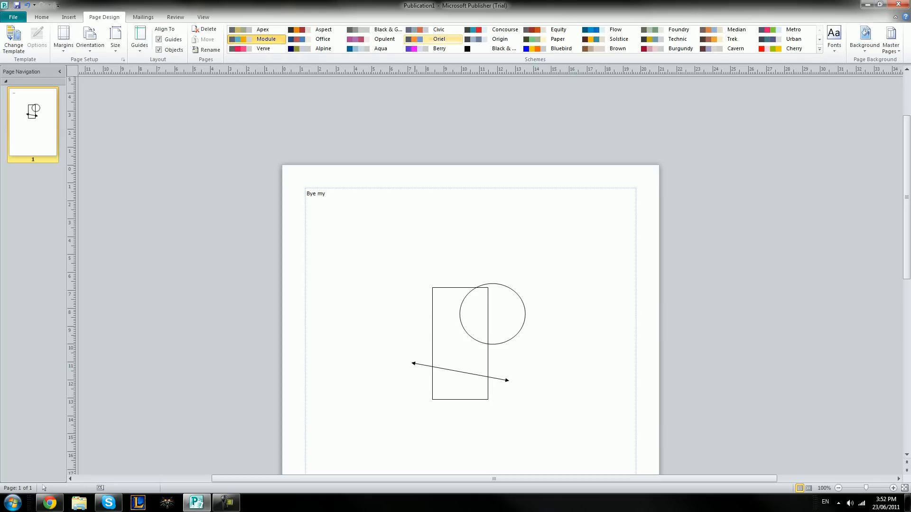
pyautogui.scroll(-3, 432, 40)
pyautogui.scroll(3, 418, 237)
pyautogui.scroll(-5, 417, 237)
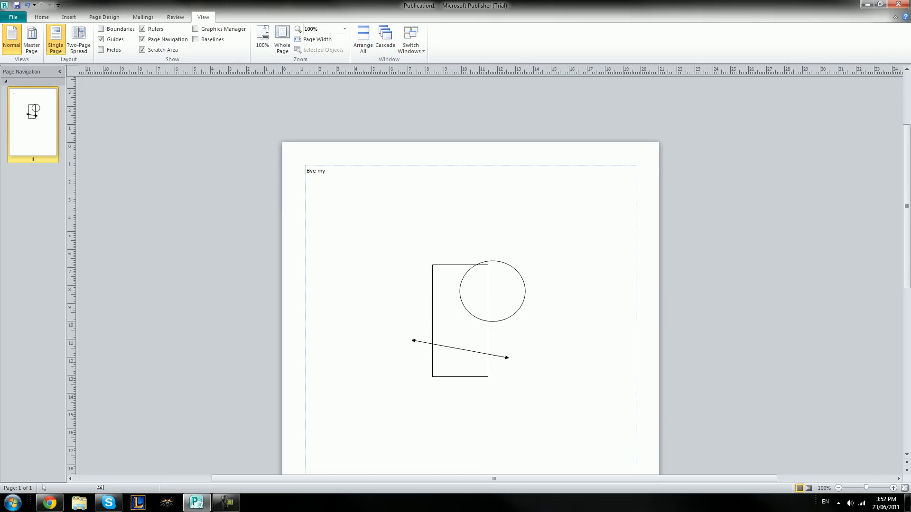
pyautogui.click(104, 17)
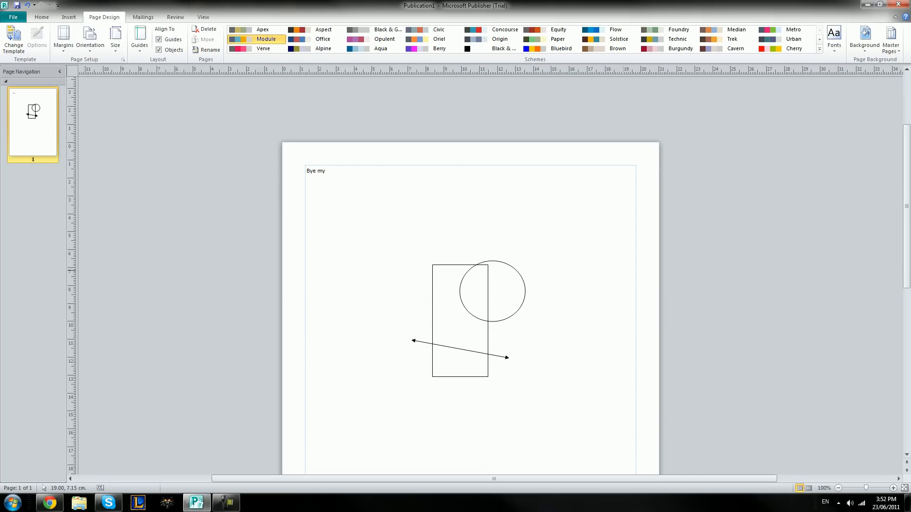
pyautogui.click(143, 17)
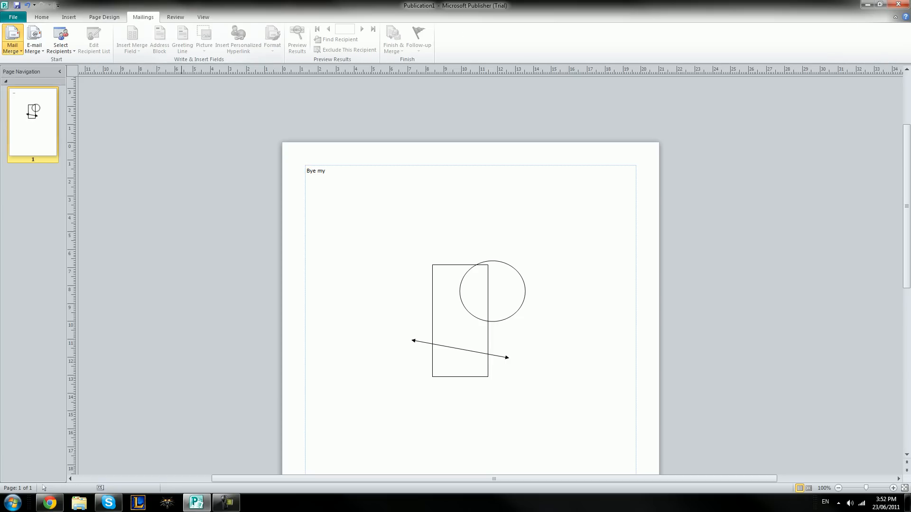
pyautogui.click(175, 17)
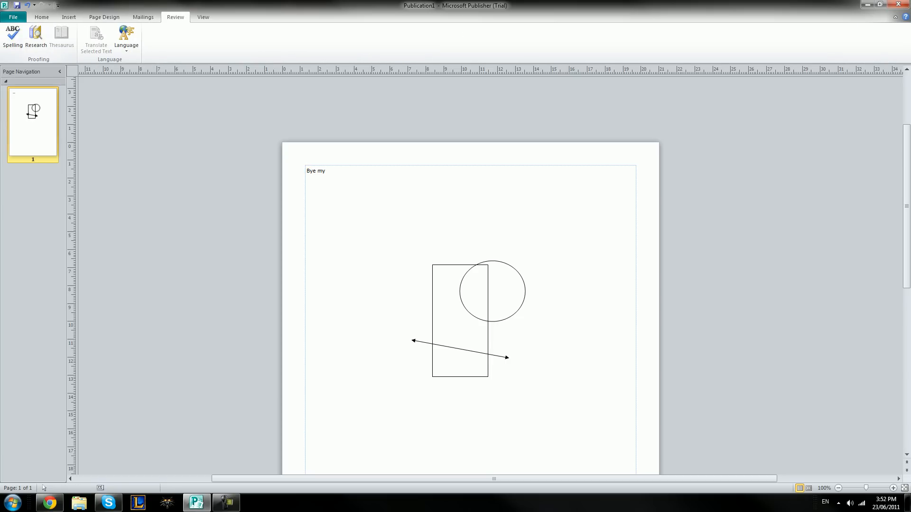
# Start a new Master Page B in the master page view, cancel it, and return to the normal page.
pyautogui.click(203, 17)
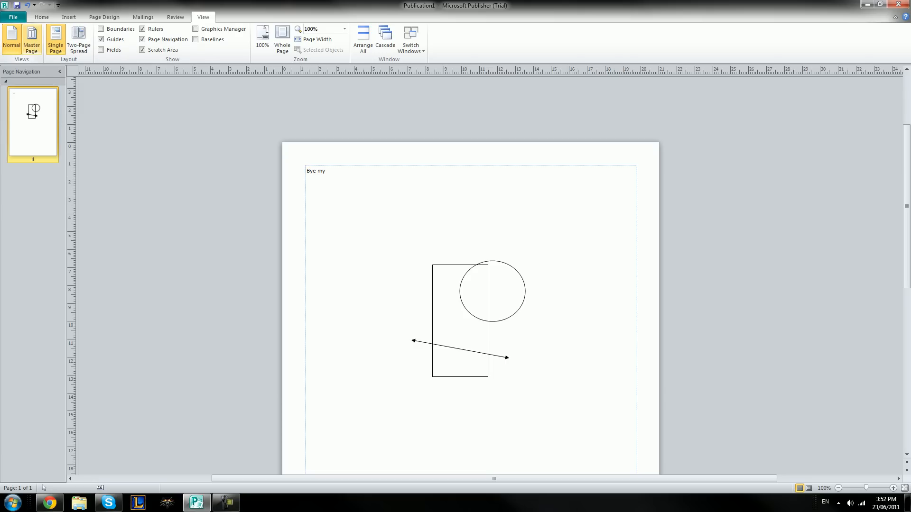
pyautogui.click(31, 39)
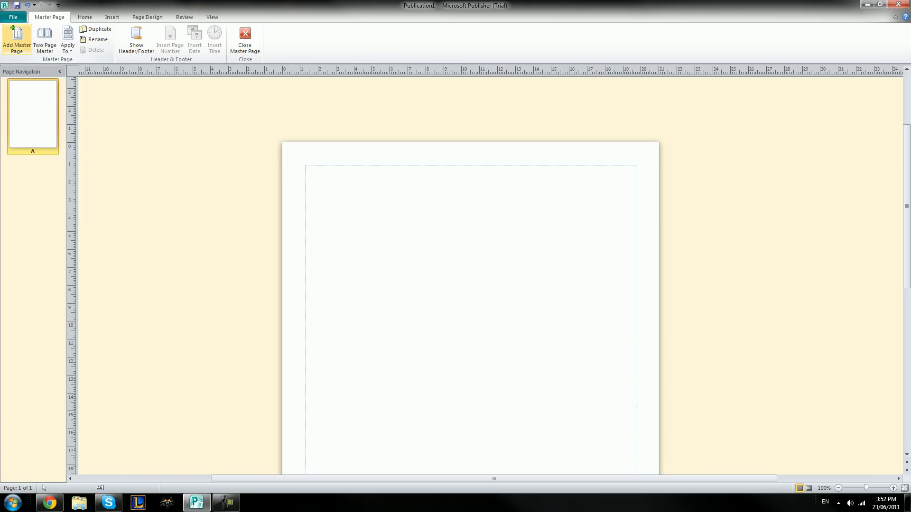
pyautogui.click(16, 37)
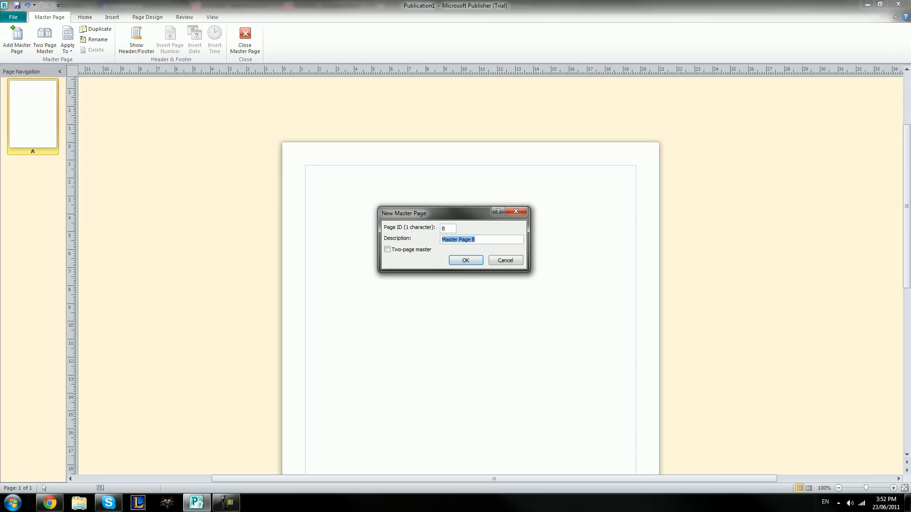
pyautogui.press('Escape')
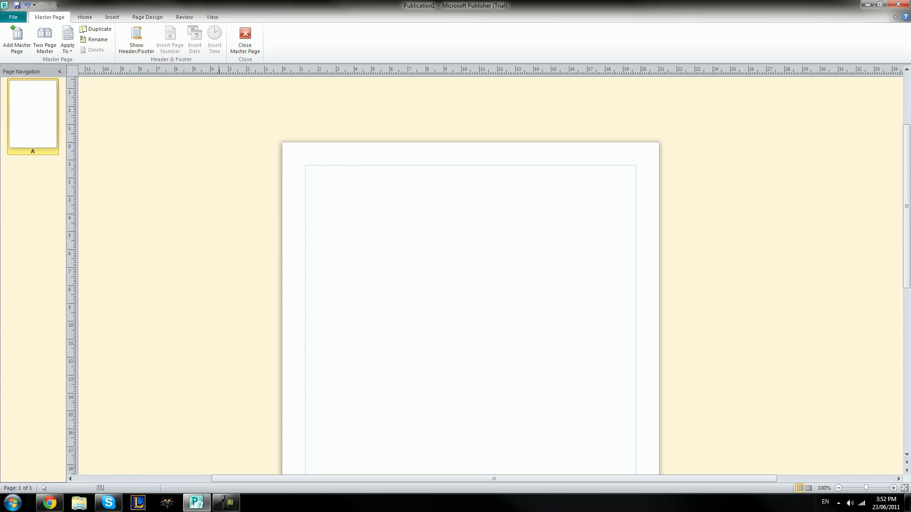
pyautogui.click(245, 38)
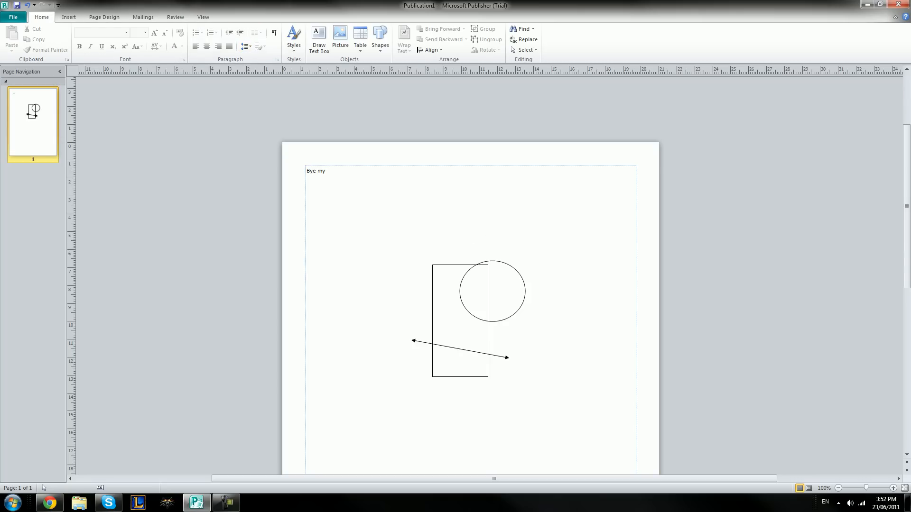
# Try the two-page spread layout, and return to the single-page layout.
pyautogui.click(203, 17)
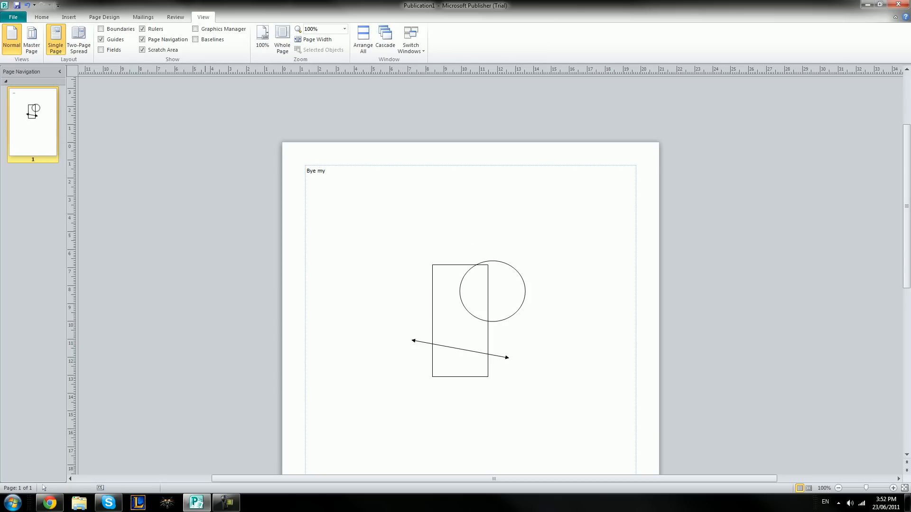
pyautogui.click(78, 40)
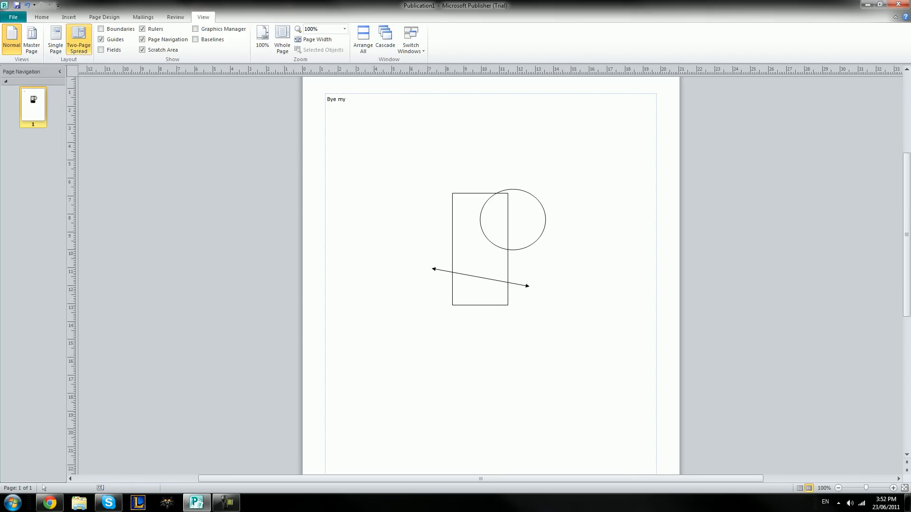
pyautogui.click(56, 40)
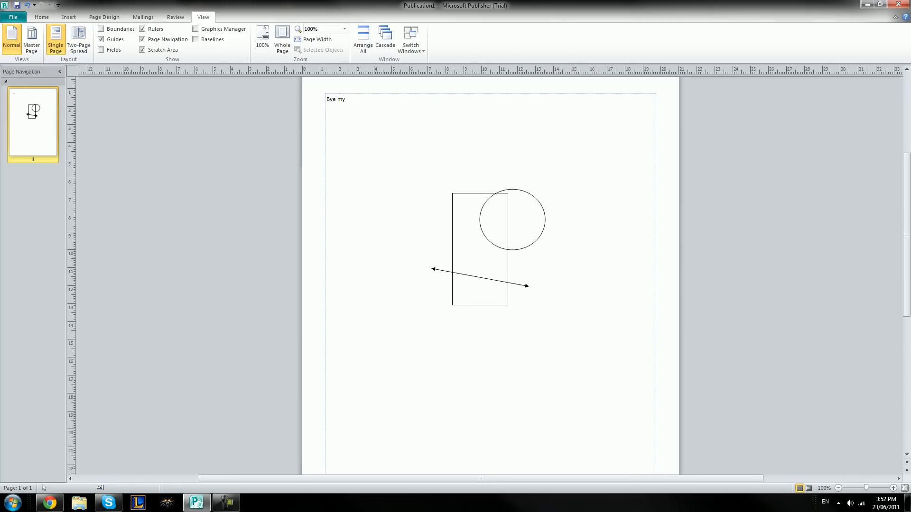
# Open the Brochures category for a new publication, with the template source set to Installed and Online Templates.
pyautogui.click(13, 17)
pyautogui.click(16, 124)
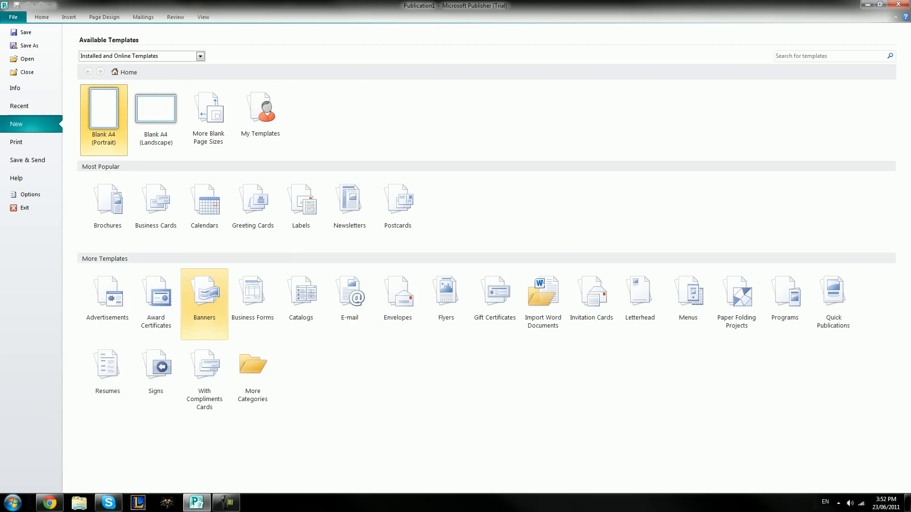
pyautogui.click(107, 204)
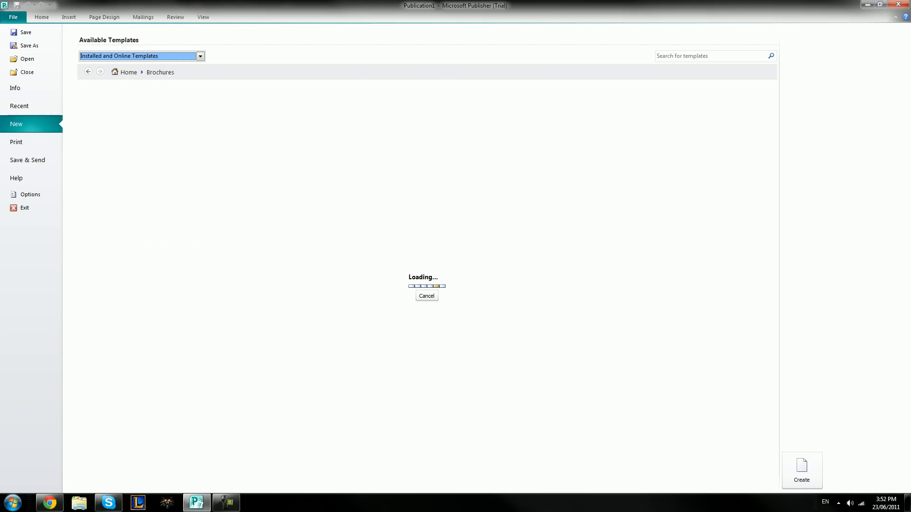
pyautogui.click(200, 56)
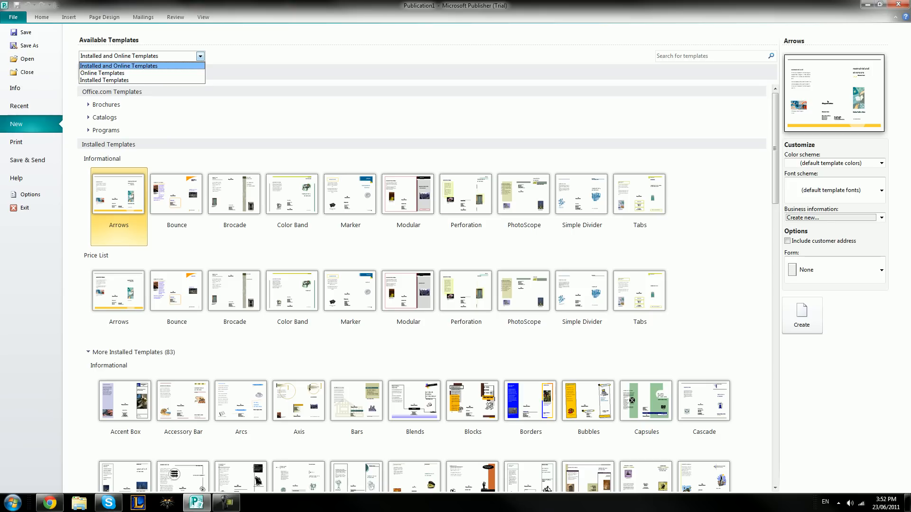
pyautogui.click(142, 66)
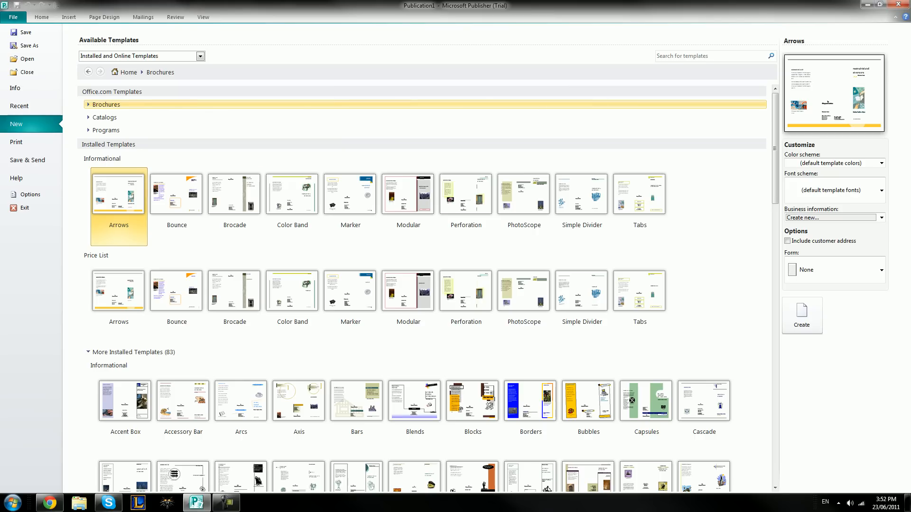
# Look through the installed brochure templates, including the informational, price list, event and fundraiser designs.
pyautogui.scroll(-3, 235, 209)
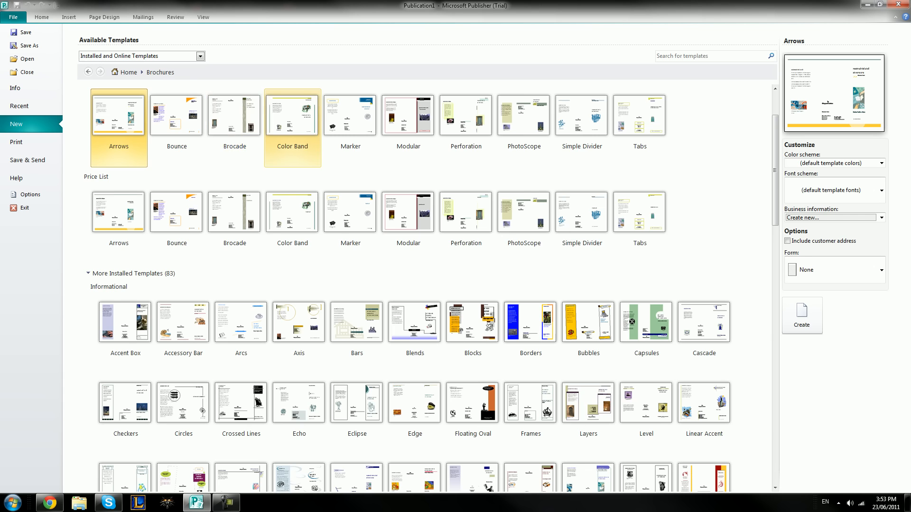
pyautogui.scroll(-15, 294, 133)
pyautogui.scroll(12, 299, 147)
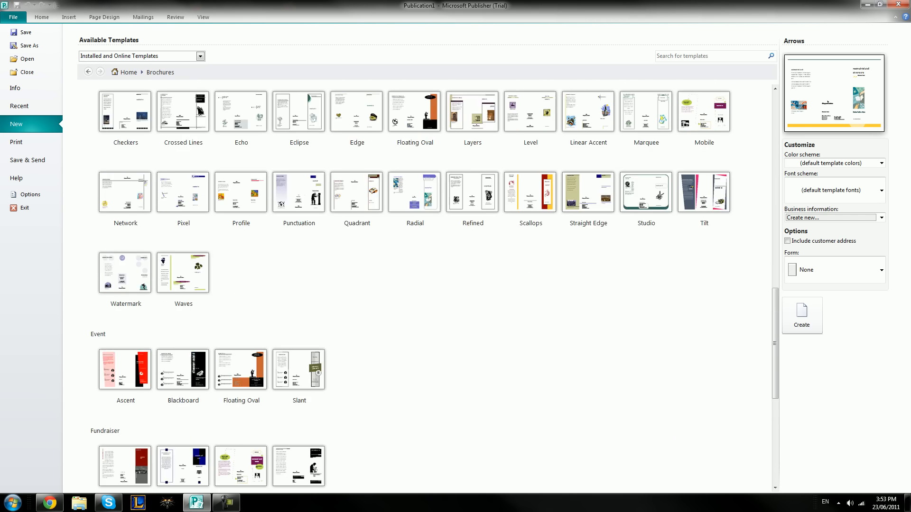
pyautogui.scroll(5, 413, 353)
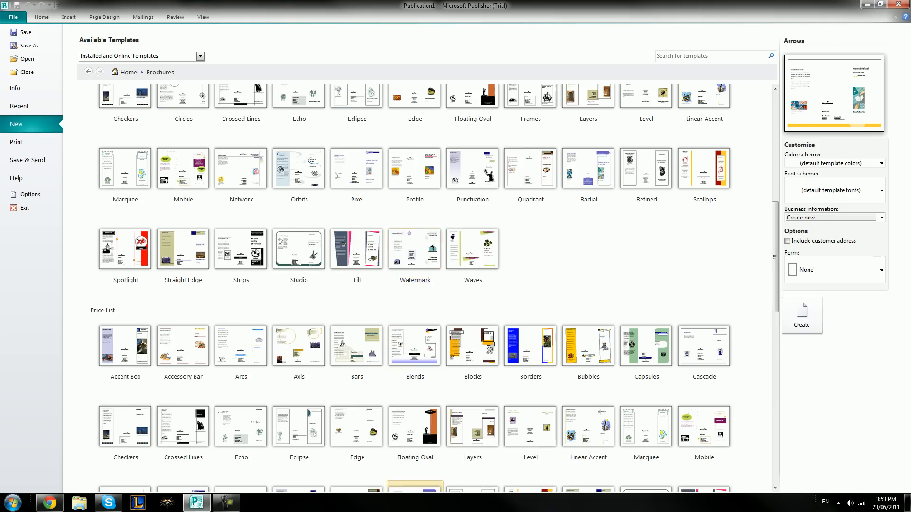
pyautogui.scroll(2, 413, 353)
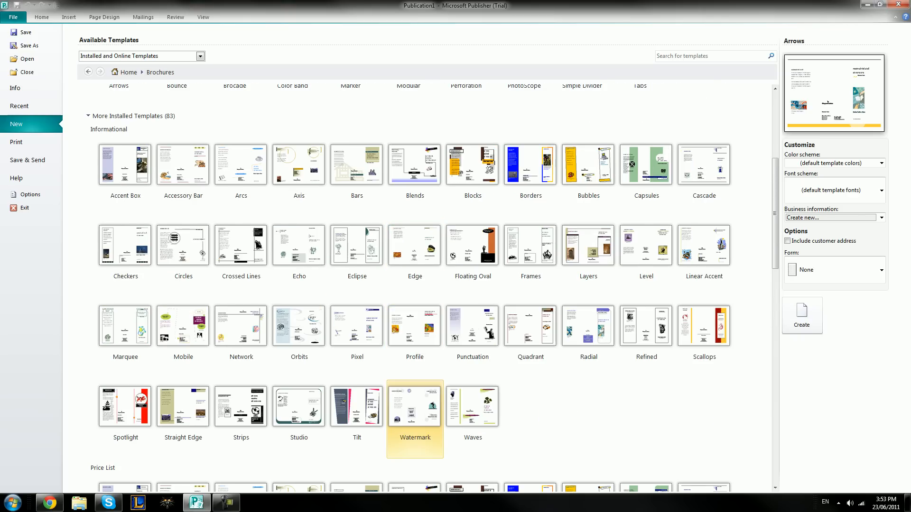
pyautogui.scroll(2, 531, 304)
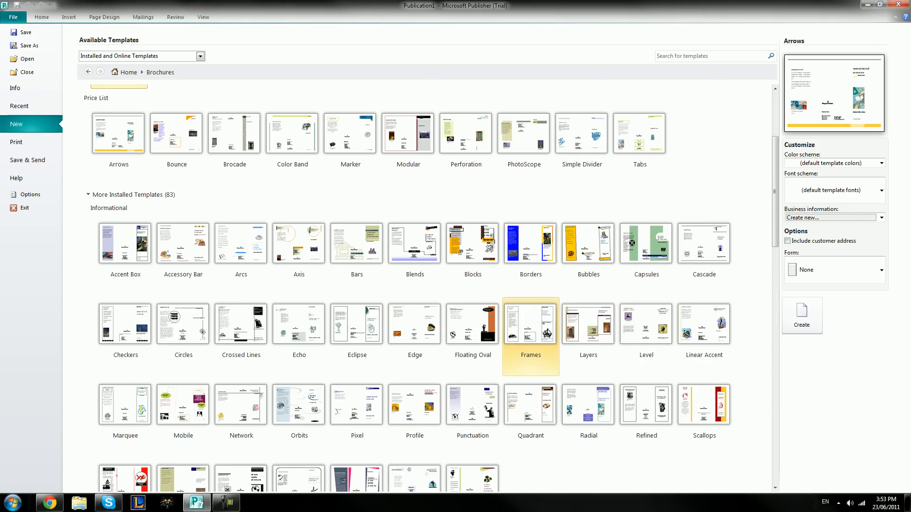
pyautogui.scroll(2, 526, 228)
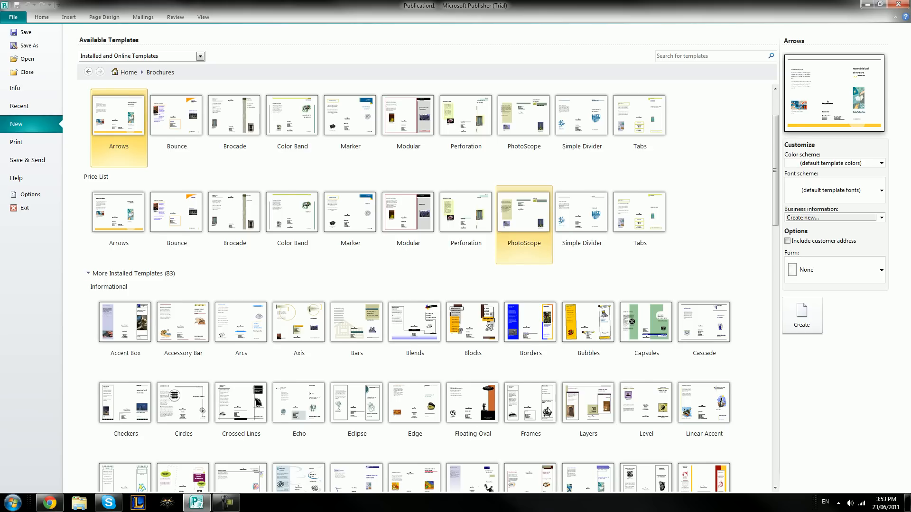
pyautogui.scroll(2, 523, 223)
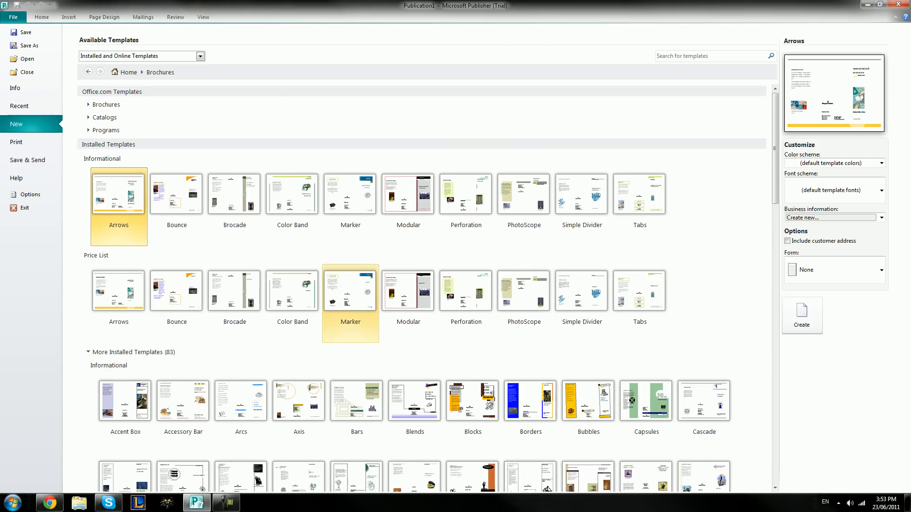
pyautogui.scroll(-2, 299, 332)
pyautogui.scroll(-4, 589, 332)
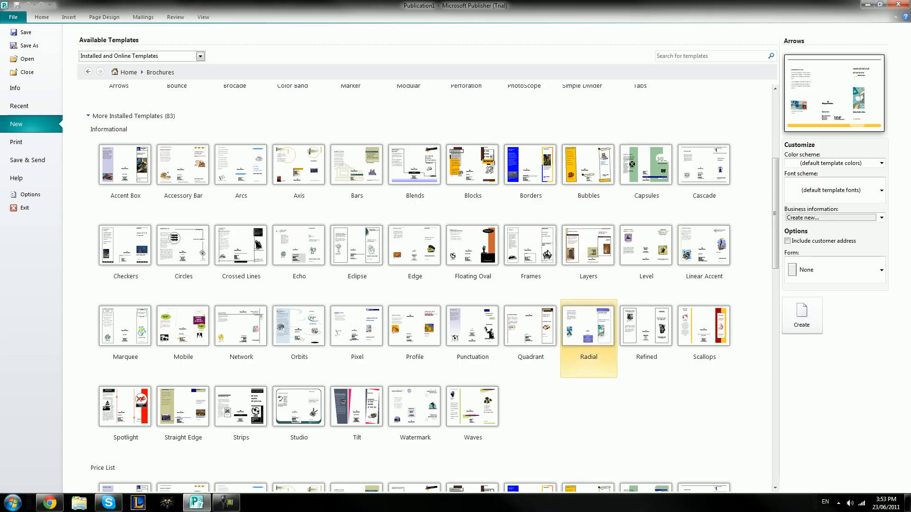
# Create a new publication from the Brocade brochure template in the Price List group.
pyautogui.scroll(2, 241, 417)
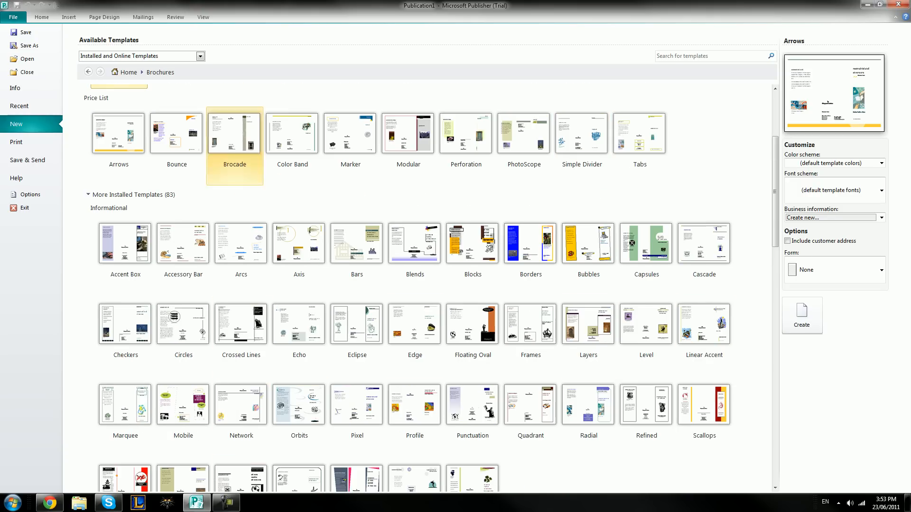
pyautogui.click(235, 142)
pyautogui.doubleClick(235, 143)
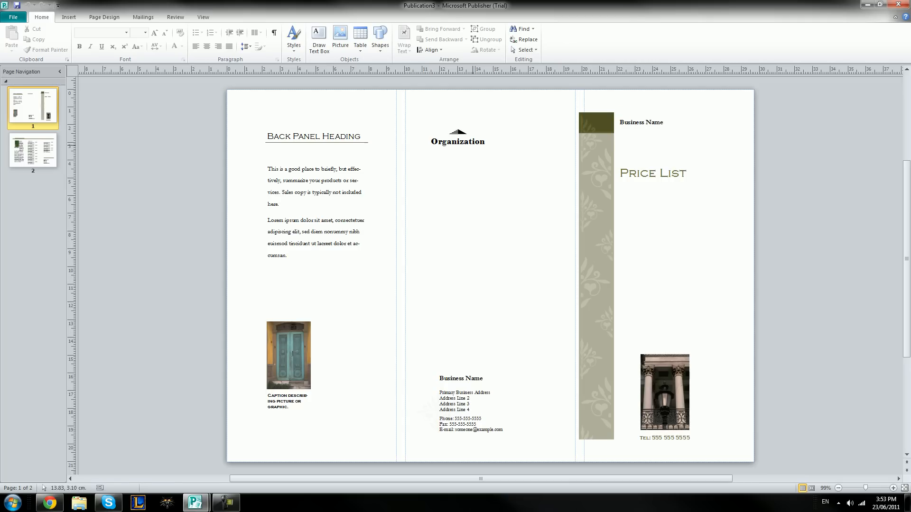
# Look at both pages of the brochure, switching between them and ending on page 1.
pyautogui.click(33, 151)
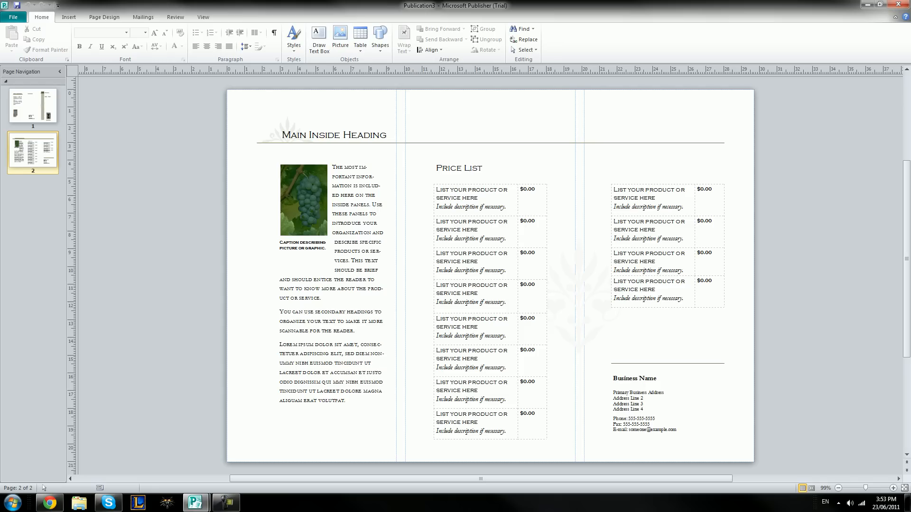
pyautogui.click(43, 114)
pyautogui.click(45, 153)
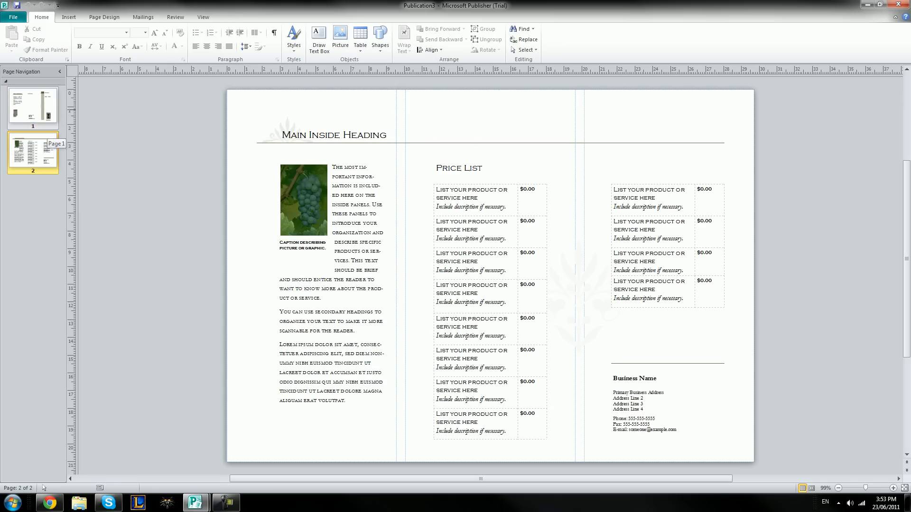
pyautogui.click(43, 115)
pyautogui.click(43, 151)
pyautogui.click(43, 116)
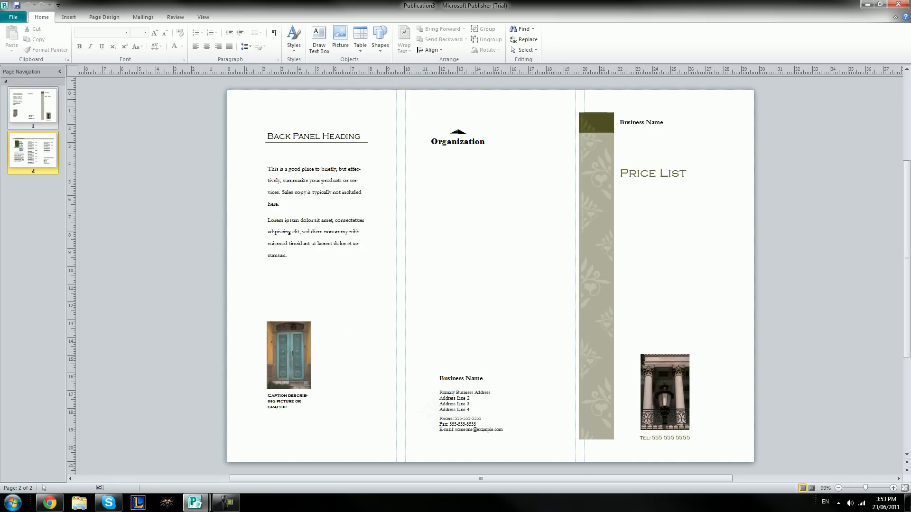
# Try the Orange, Orchid and Parrot colour schemes on the brochure, and view page 2.
pyautogui.click(104, 17)
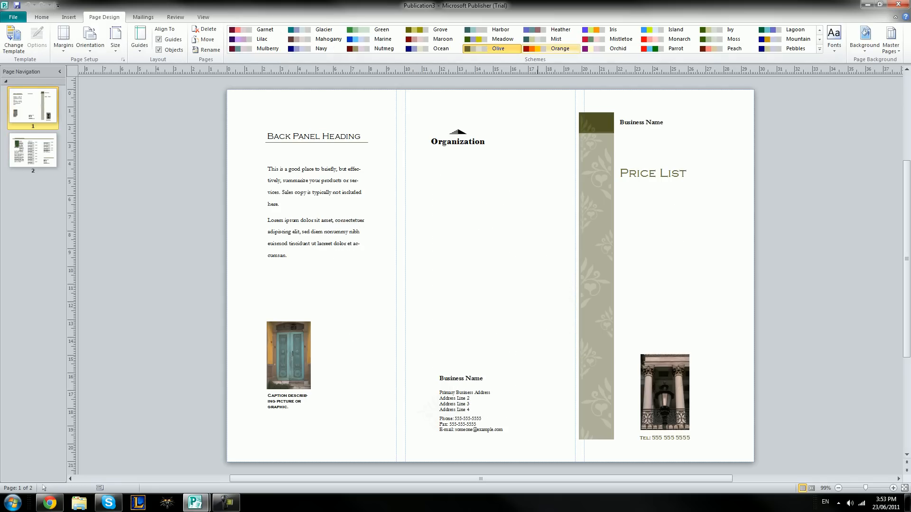
pyautogui.click(538, 48)
pyautogui.click(615, 49)
pyautogui.click(664, 49)
pyautogui.click(33, 149)
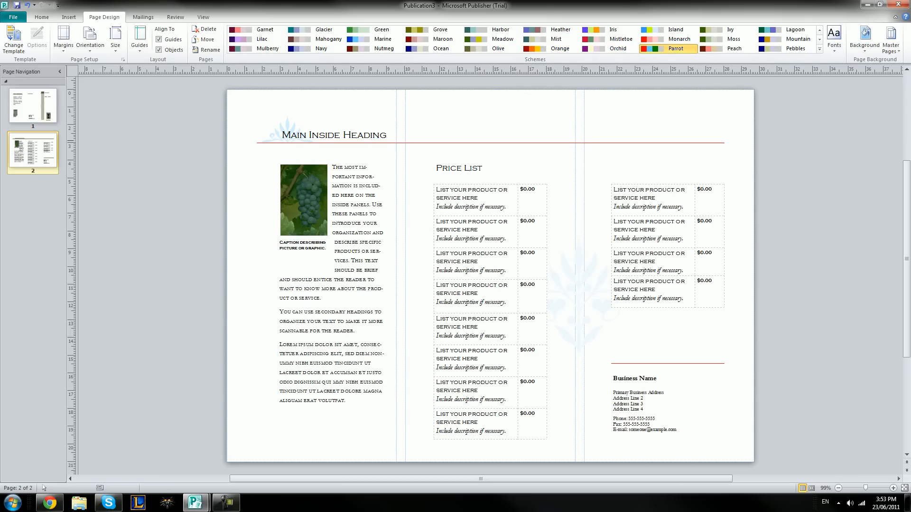
# Try the Heather colour scheme, return to page 1, and try the Lilac colour scheme.
pyautogui.click(553, 30)
pyautogui.click(32, 106)
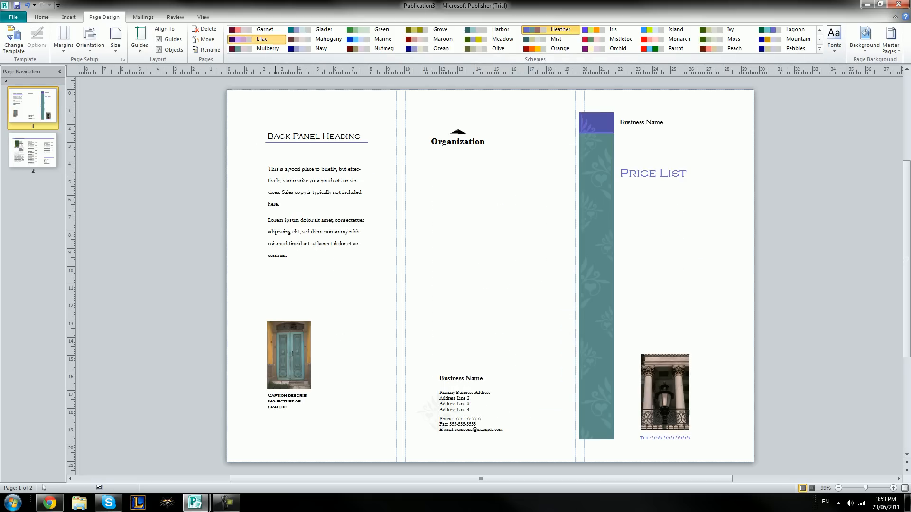
pyautogui.click(259, 39)
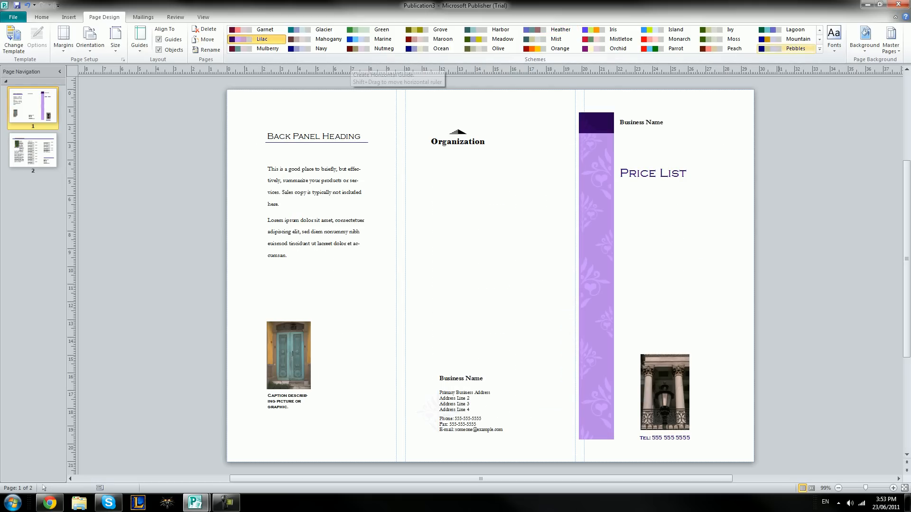
# Try the Pebbles and Green colour schemes, and apply the Island colour scheme to the brochure.
pyautogui.click(787, 48)
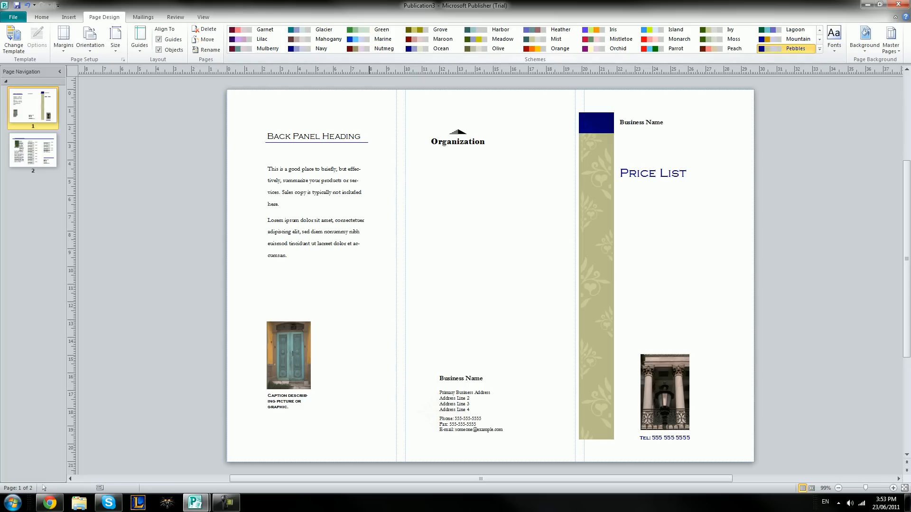
pyautogui.click(375, 30)
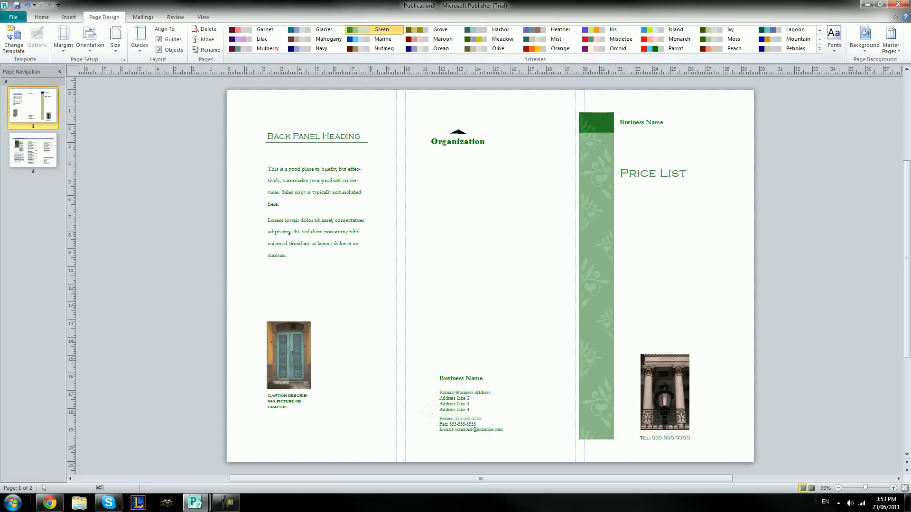
pyautogui.click(676, 30)
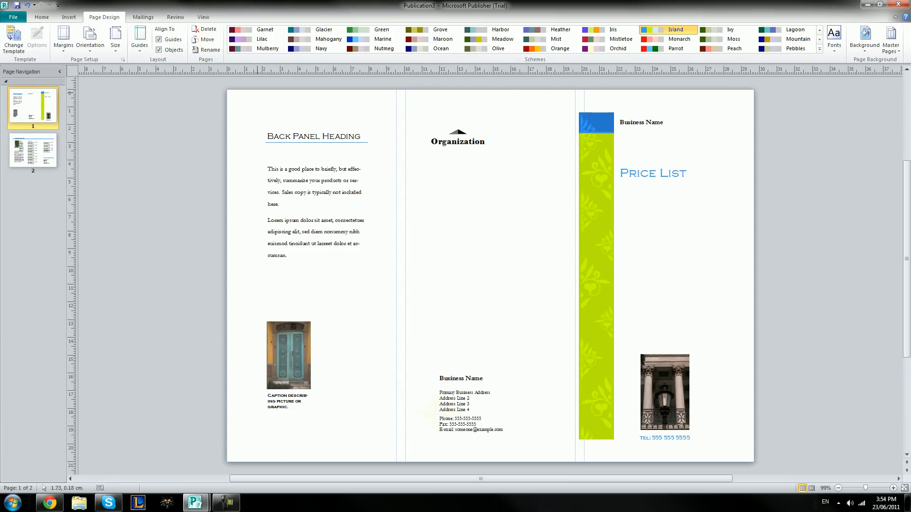
# Try out a 3.18 cm square picture placeholder in page 1's middle panel, cancel choosing a picture for it, and delete it.
pyautogui.click(69, 17)
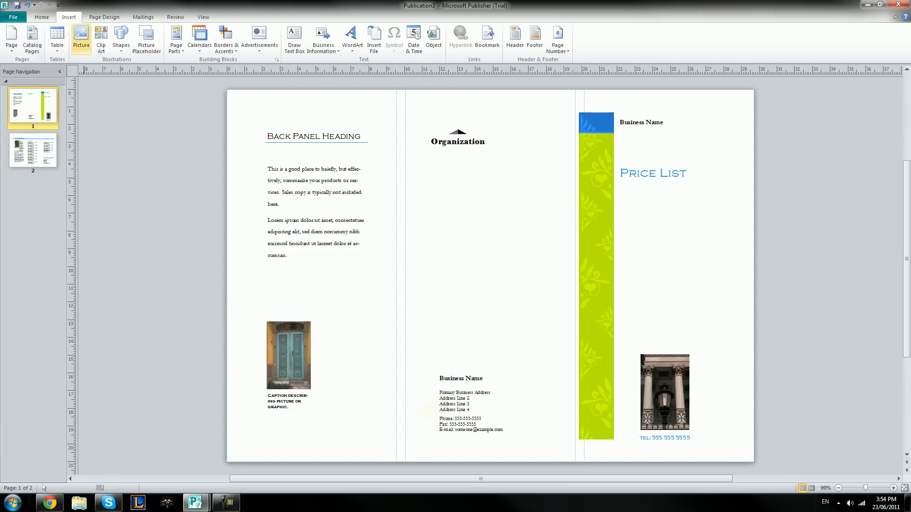
pyautogui.click(146, 38)
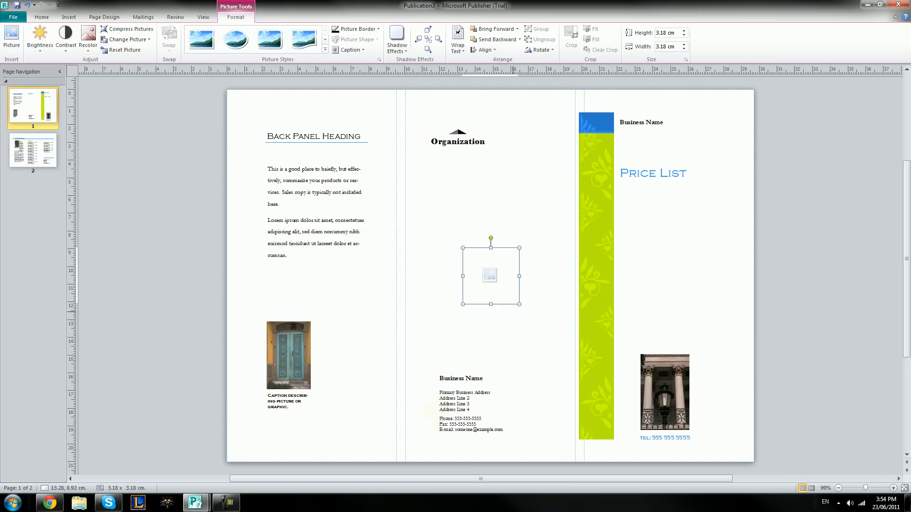
pyautogui.click(490, 275)
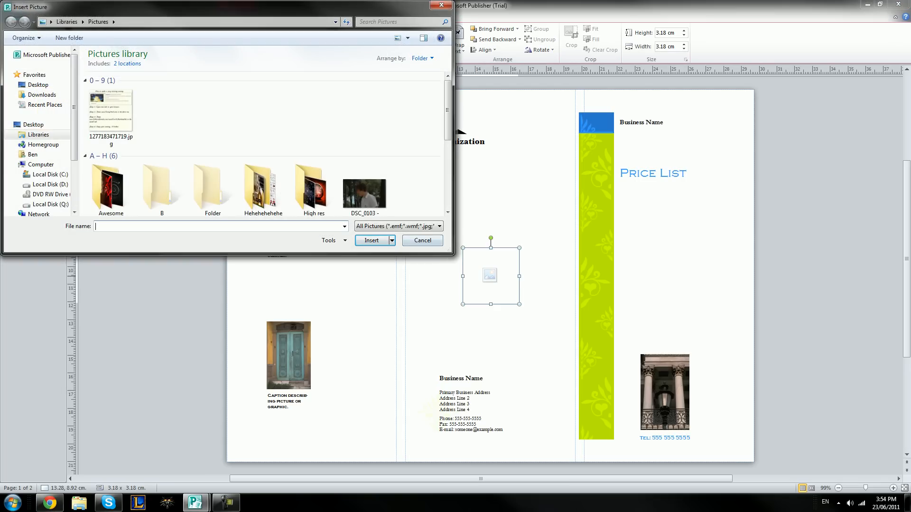
pyautogui.click(422, 240)
pyautogui.press('Delete')
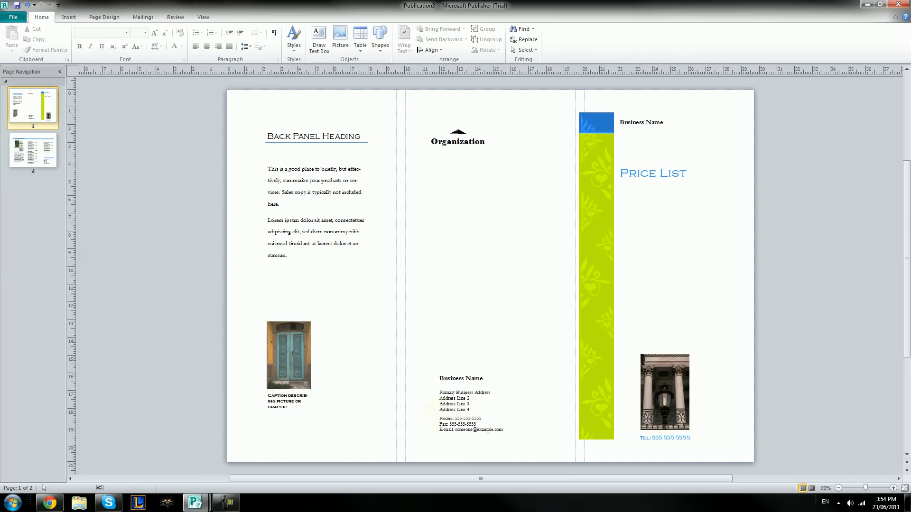
# Go to page 2 and select the captioned grape picture below the main inside heading.
pyautogui.click(33, 151)
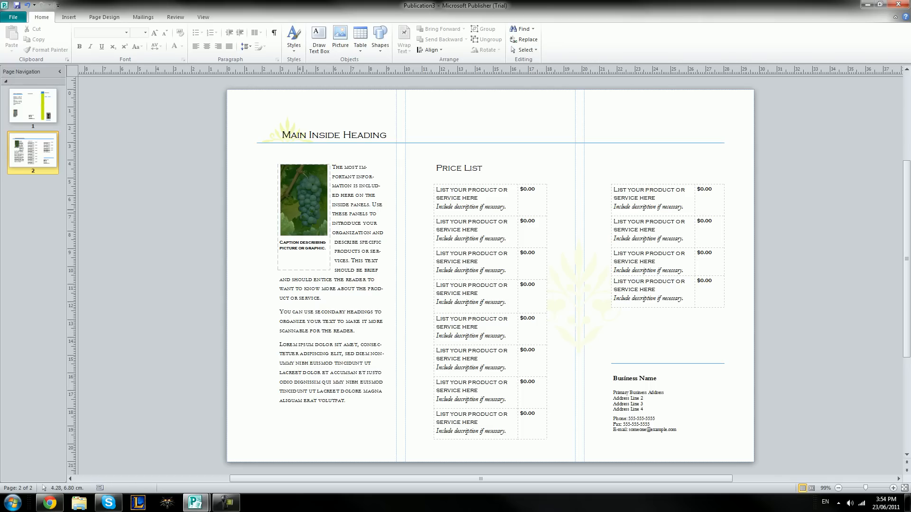
pyautogui.click(304, 214)
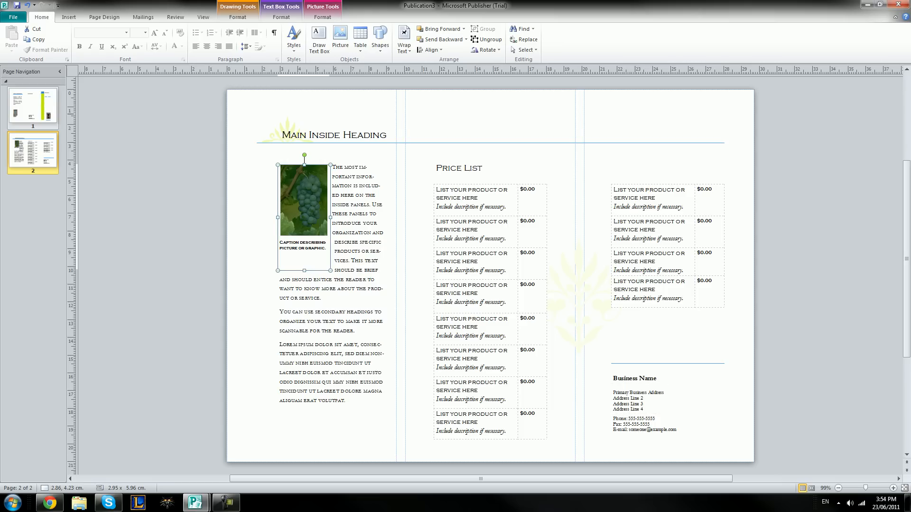
# Replace the placeholder address lines in page 1's middle panel with a three-line business address, and check the address block on page 2.
pyautogui.click(33, 105)
pyautogui.click(485, 404)
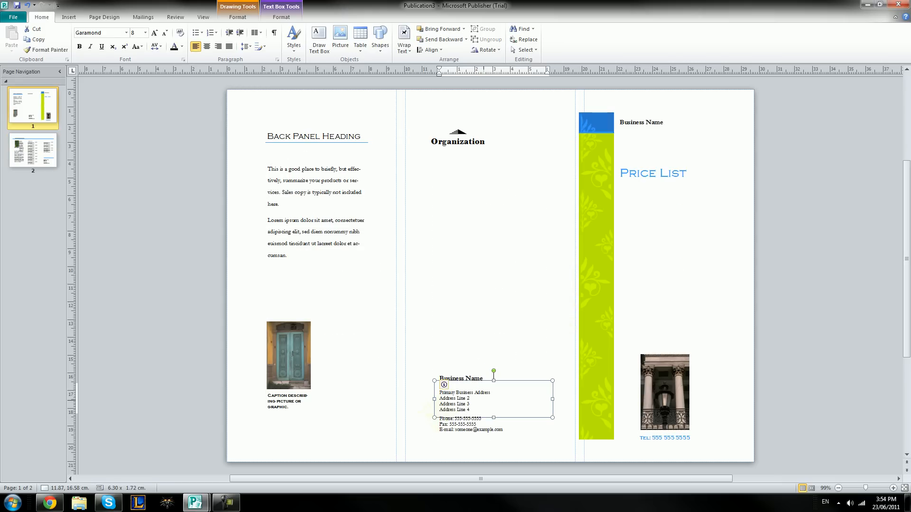
pyautogui.moveTo(469, 409); pyautogui.dragTo(440, 393)
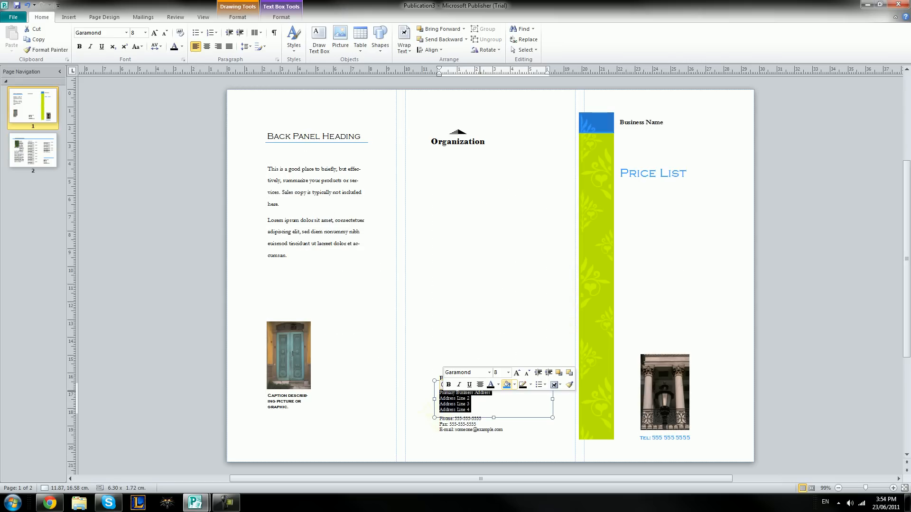
pyautogui.press('Delete')
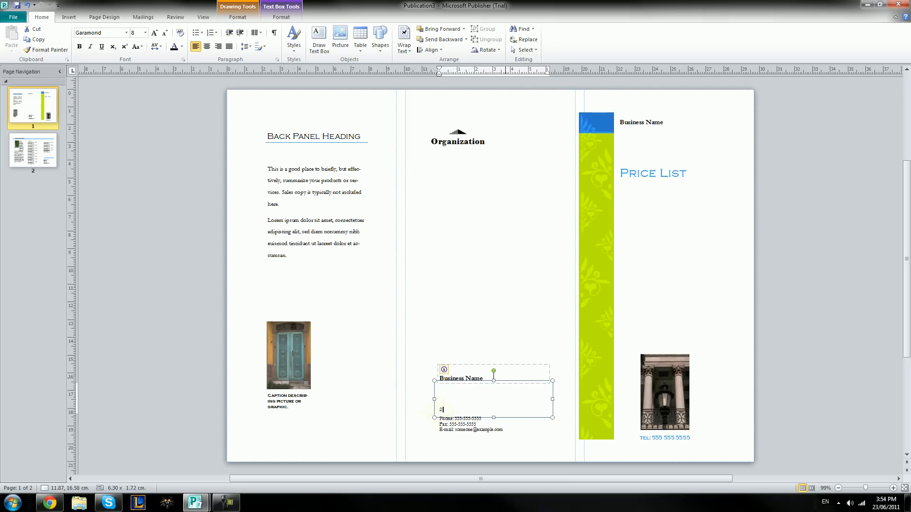
pyautogui.write('2 Imaginary street')
pyautogui.press('Return')
pyautogui.write('In wonderland')
pyautogui.press('Return')
pyautogui.write('With the elves')
pyautogui.press('Return')
pyautogui.click(504, 304)
pyautogui.click(32, 151)
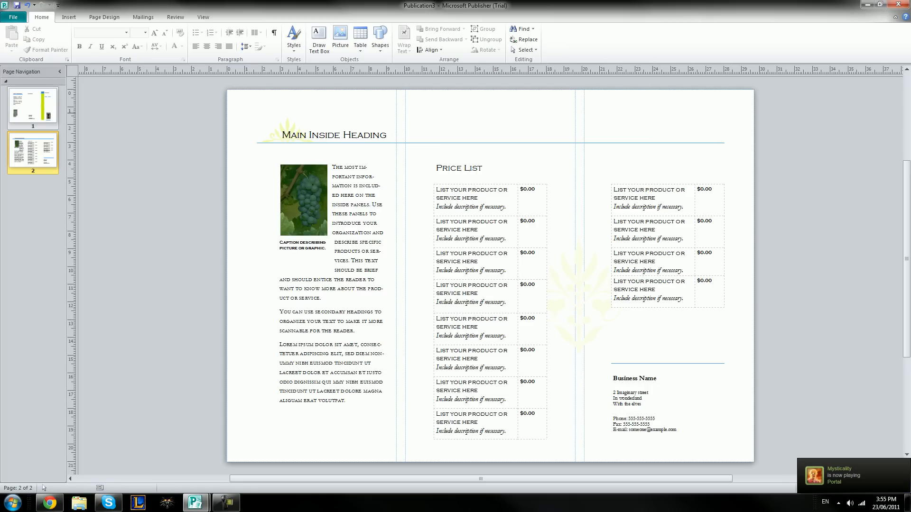
pyautogui.click(33, 105)
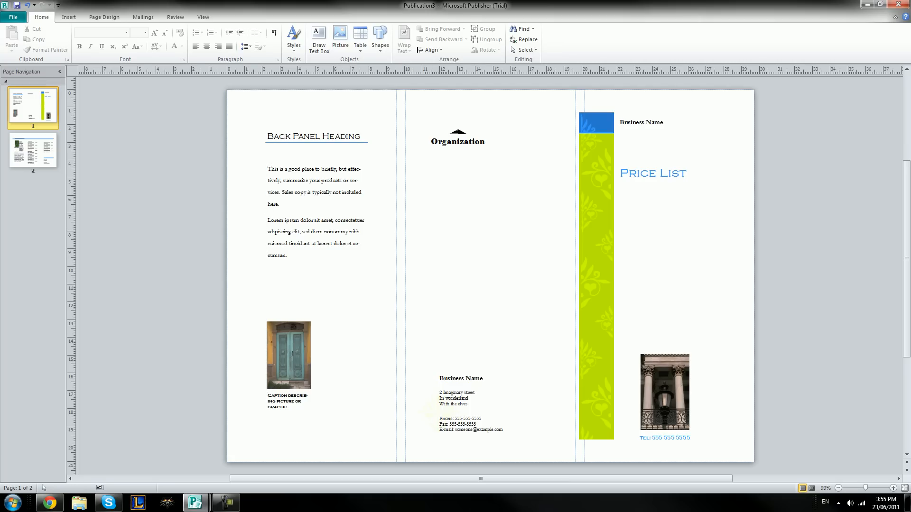
# Create a new publication from the installed Theater program template and look through its inside spread and back page.
pyautogui.click(14, 18)
pyautogui.click(16, 124)
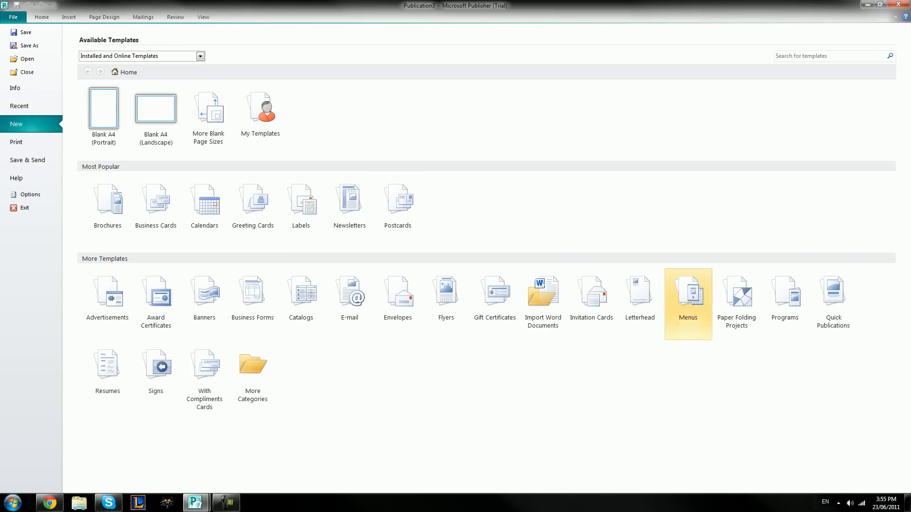
pyautogui.click(784, 299)
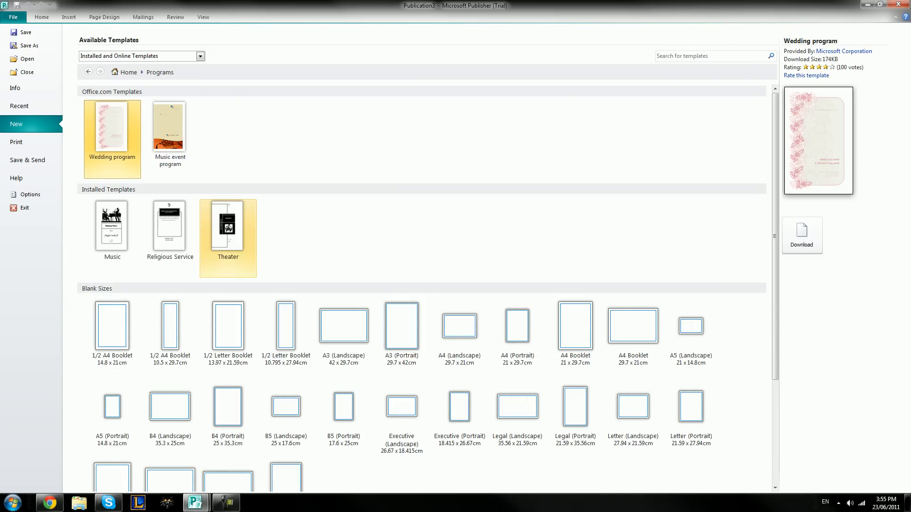
pyautogui.doubleClick(228, 226)
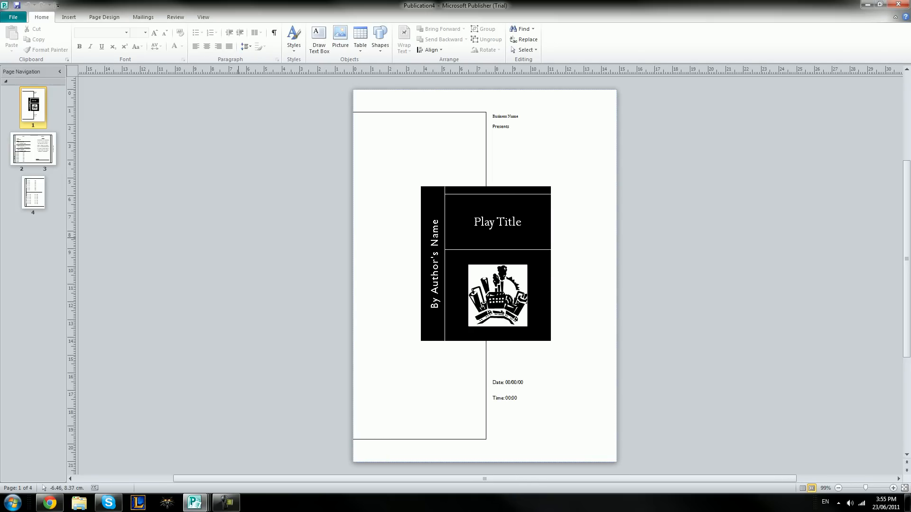
pyautogui.click(32, 149)
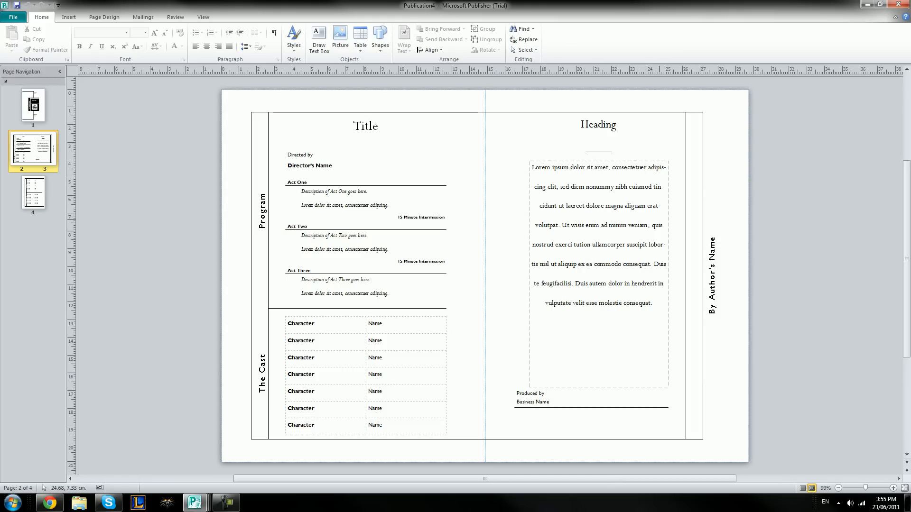
pyautogui.click(33, 193)
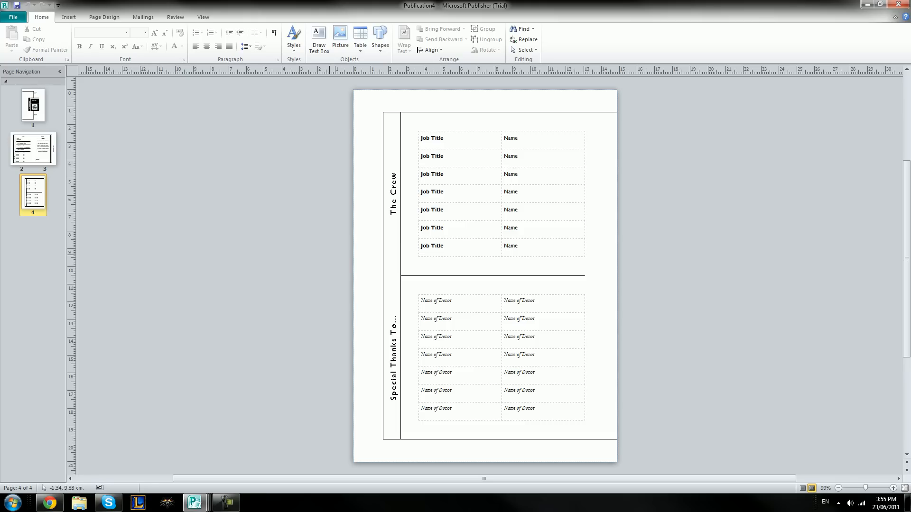
pyautogui.click(33, 106)
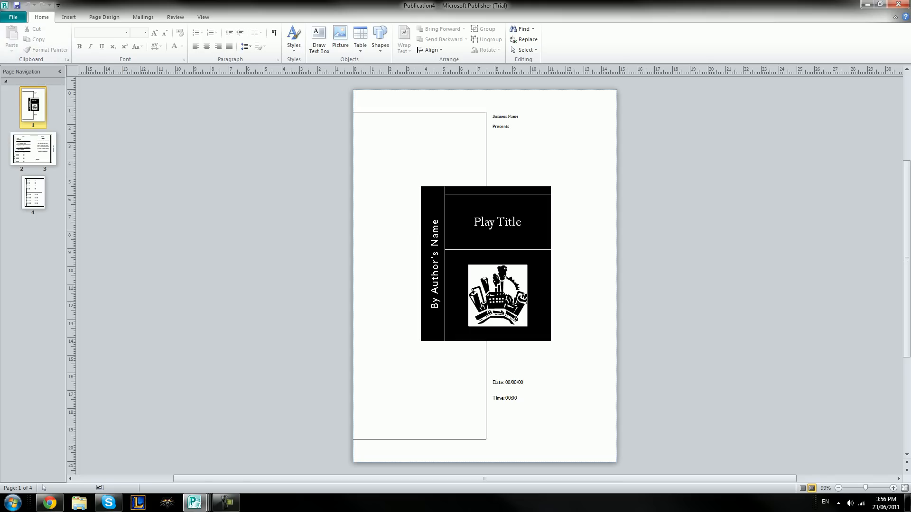
# Create a resume from the installed Entry Level template with the Right Angles design.
pyautogui.click(13, 17)
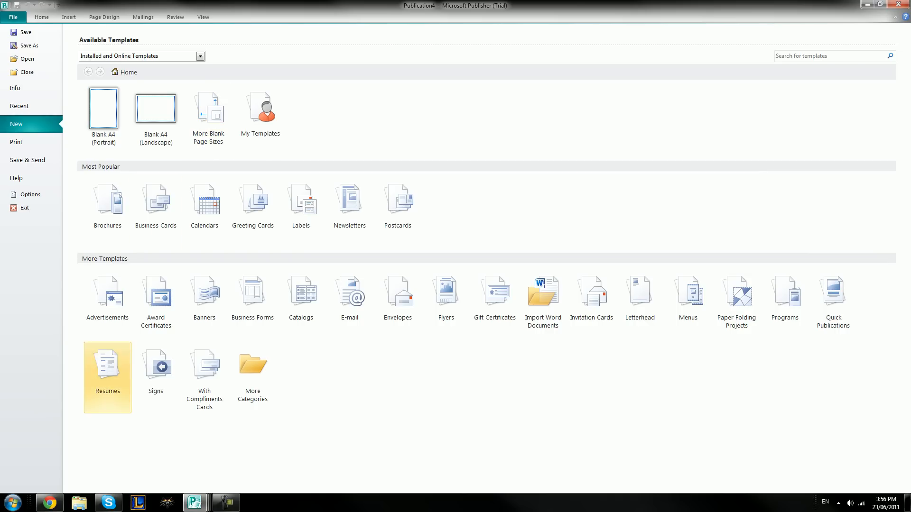
pyautogui.click(107, 367)
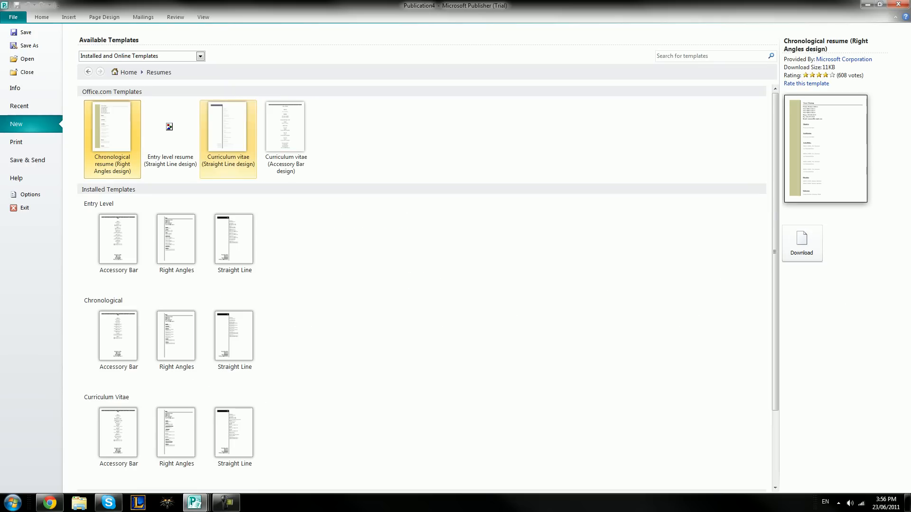
pyautogui.click(177, 251)
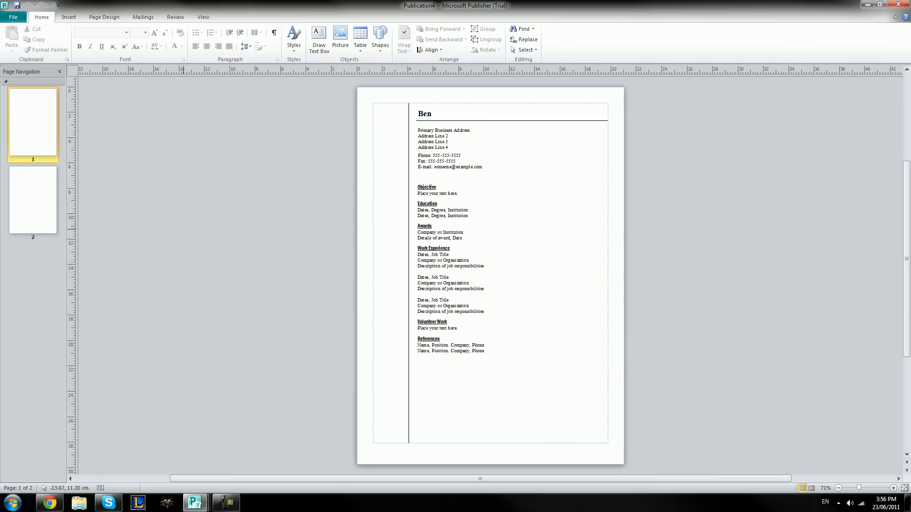